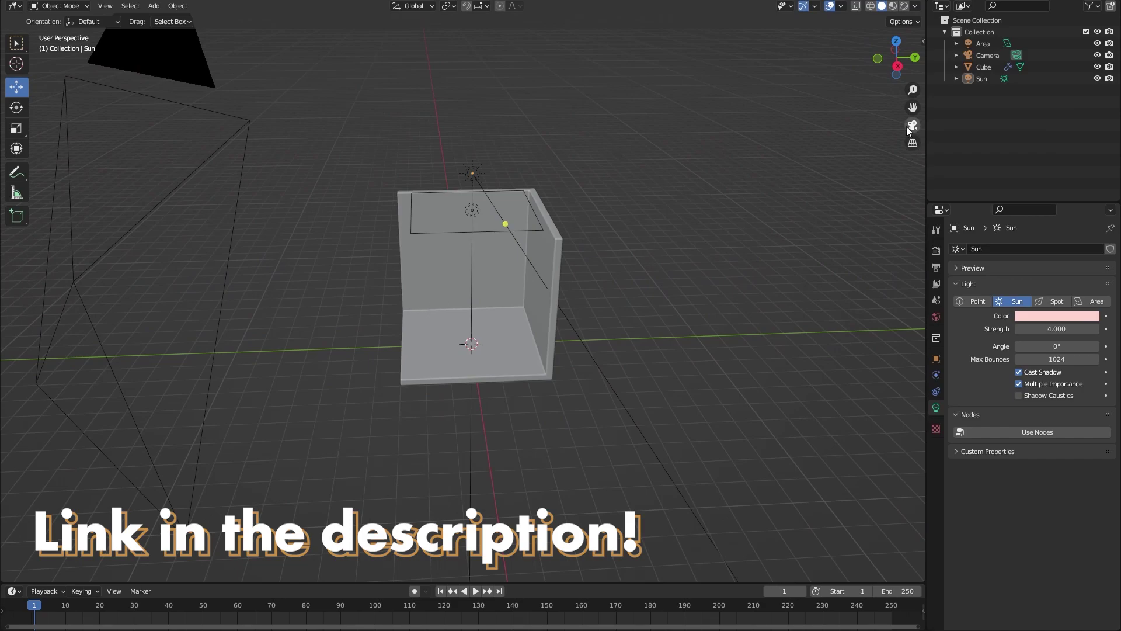
# Preview the finished room scene through the camera with rendered shading.
pyautogui.click(907, 125)
pyautogui.click(904, 6)
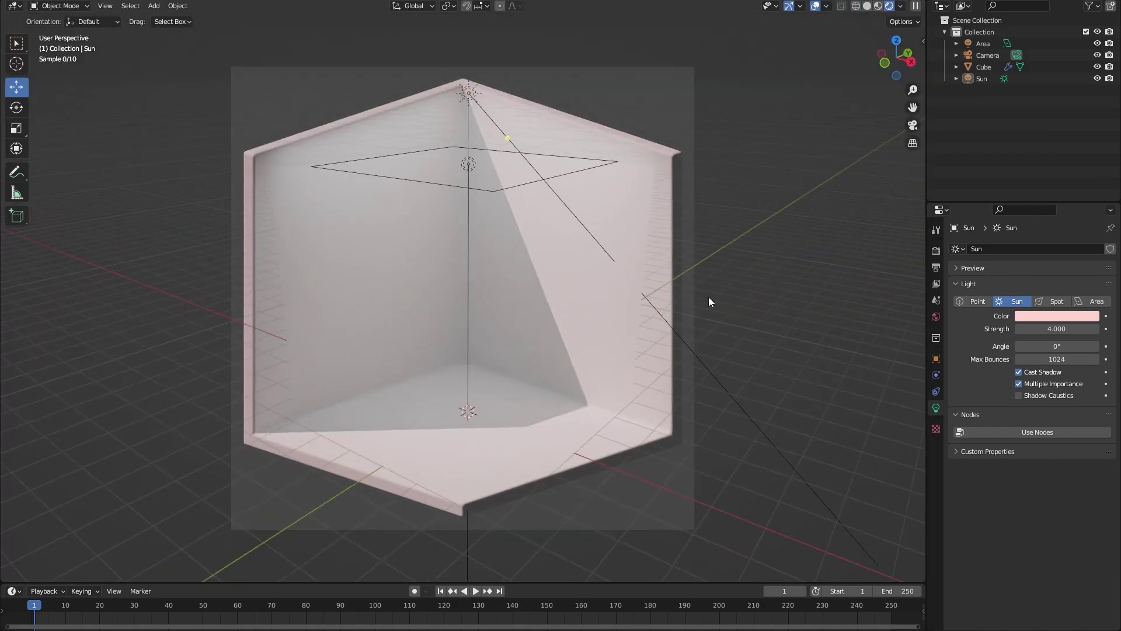
pyautogui.press('KP_0')
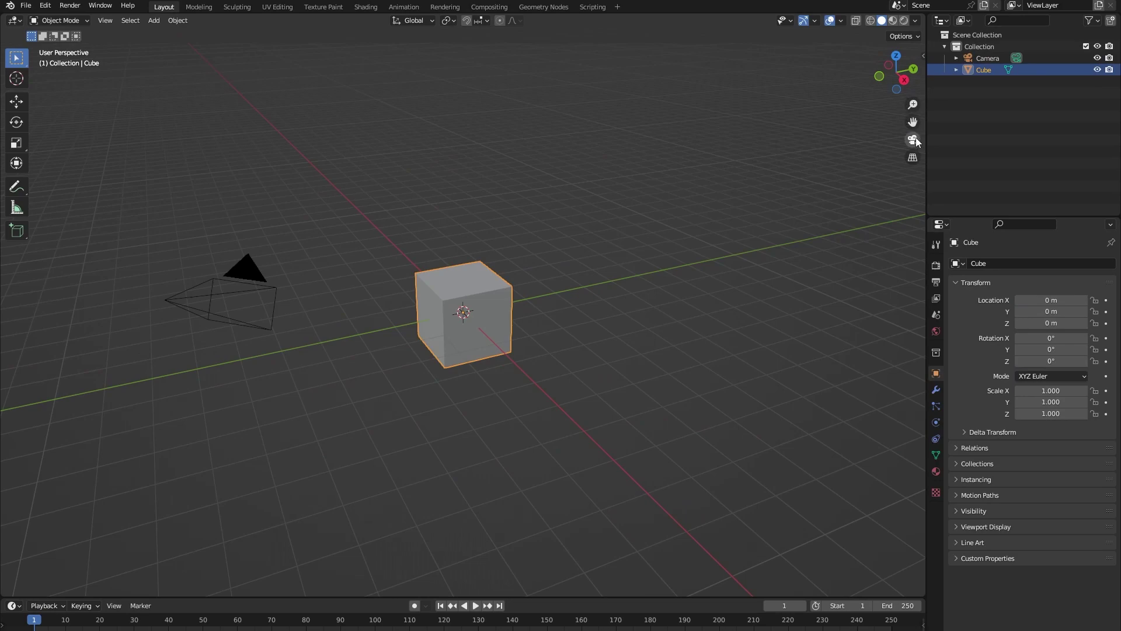
# View the default cube scene through the camera and set the render resolution to 2000 by 2000 px.
pyautogui.click(914, 140)
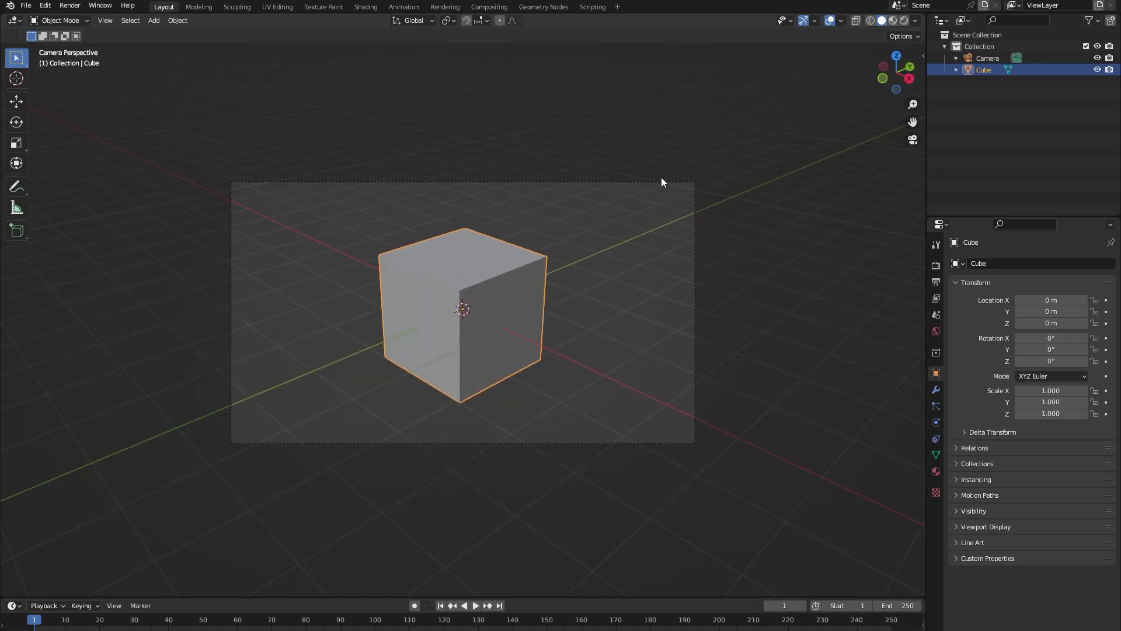
pyautogui.click(661, 177)
pyautogui.click(936, 284)
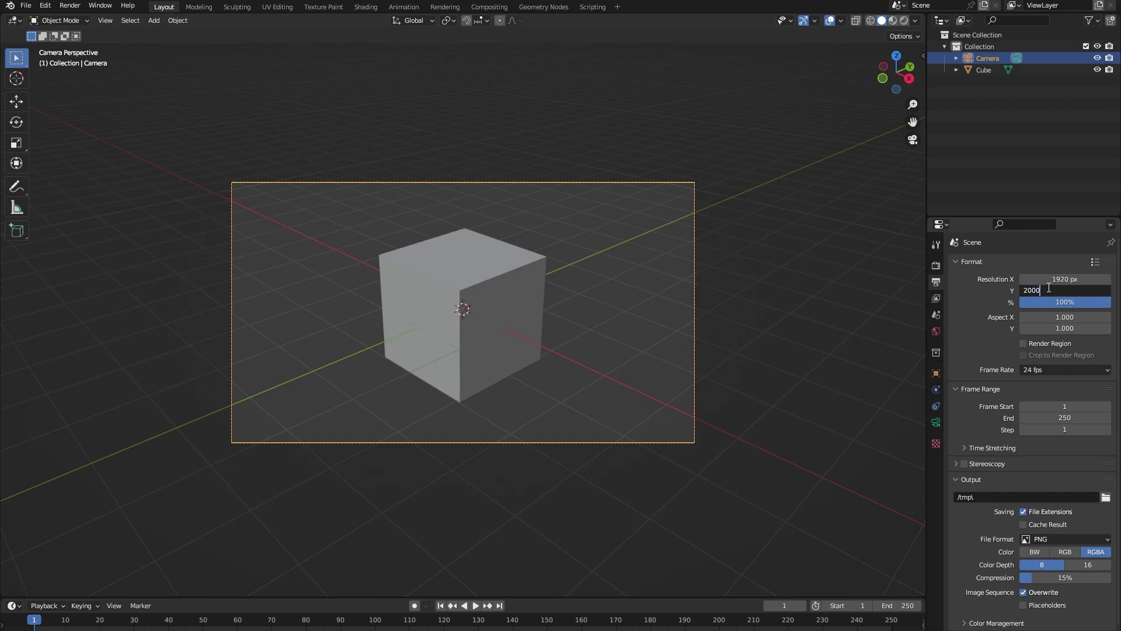
pyautogui.press('Return')
pyautogui.click(1055, 279)
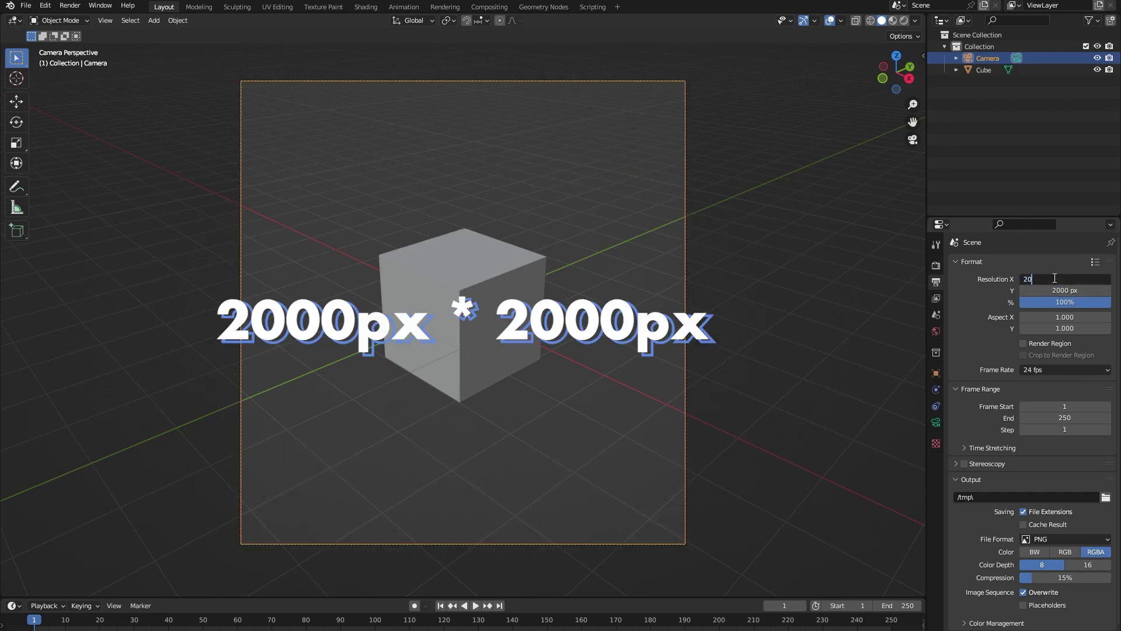
pyautogui.press('Return')
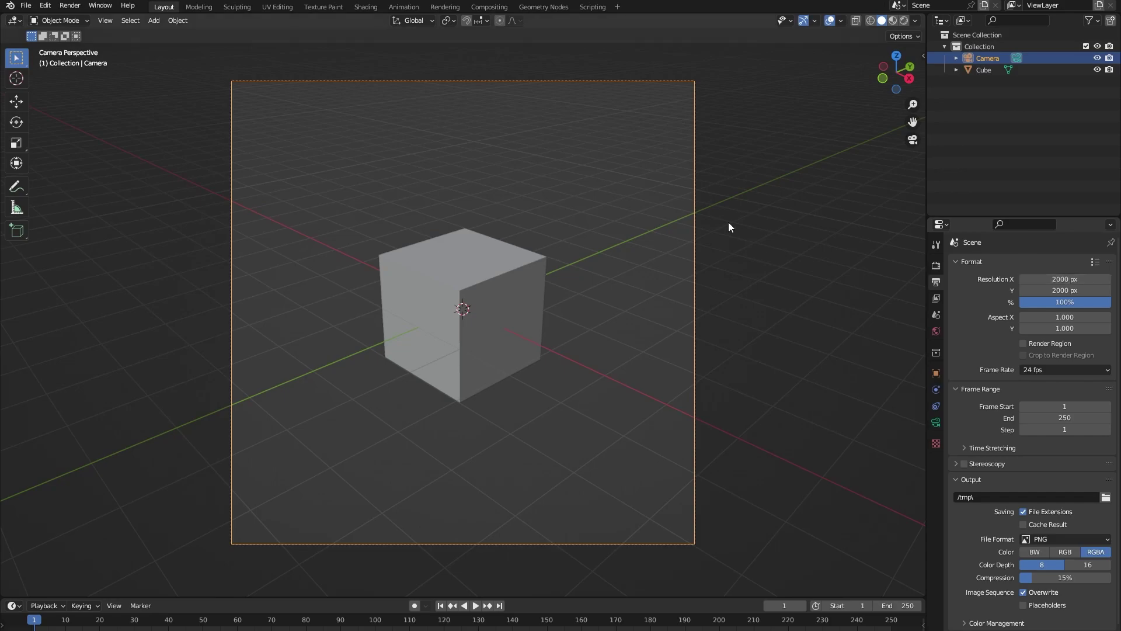
# Change the camera's lens type to Orthographic.
pyautogui.click(936, 421)
pyautogui.click(1052, 302)
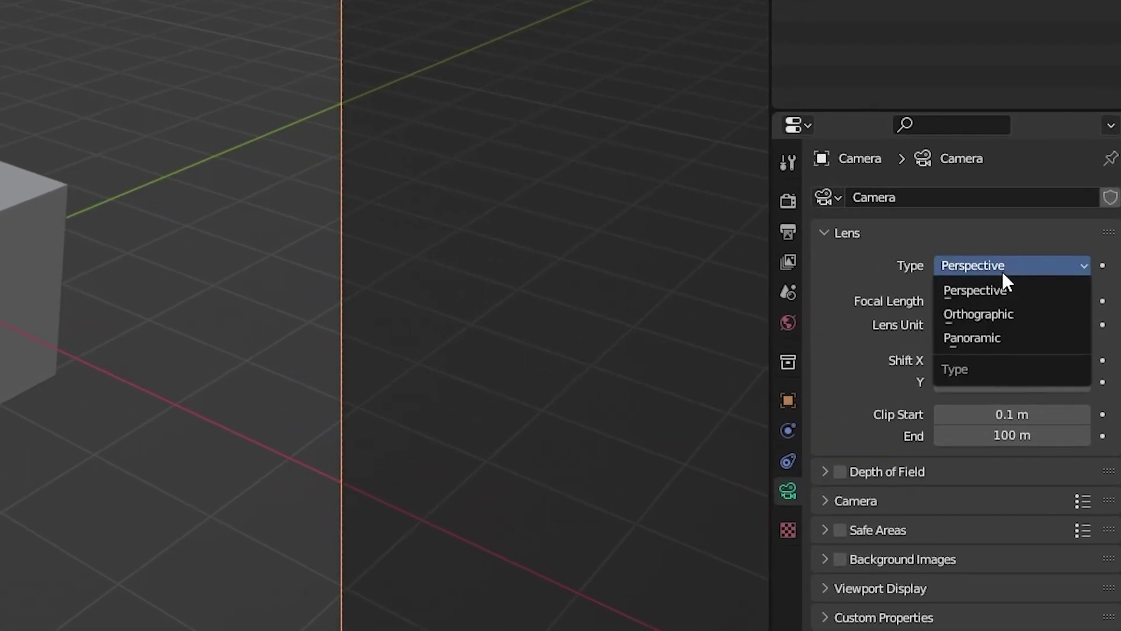
pyautogui.click(997, 314)
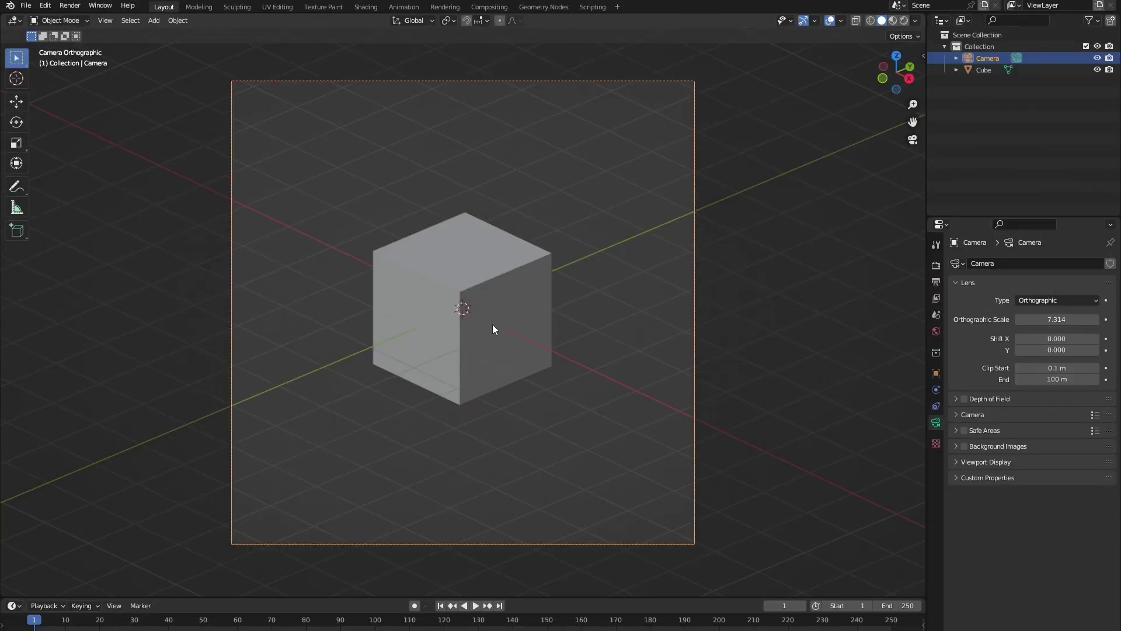
# Scale the cube uniformly by about 2.32 so that it nearly fills the camera frame.
pyautogui.click(493, 324)
pyautogui.press('s')
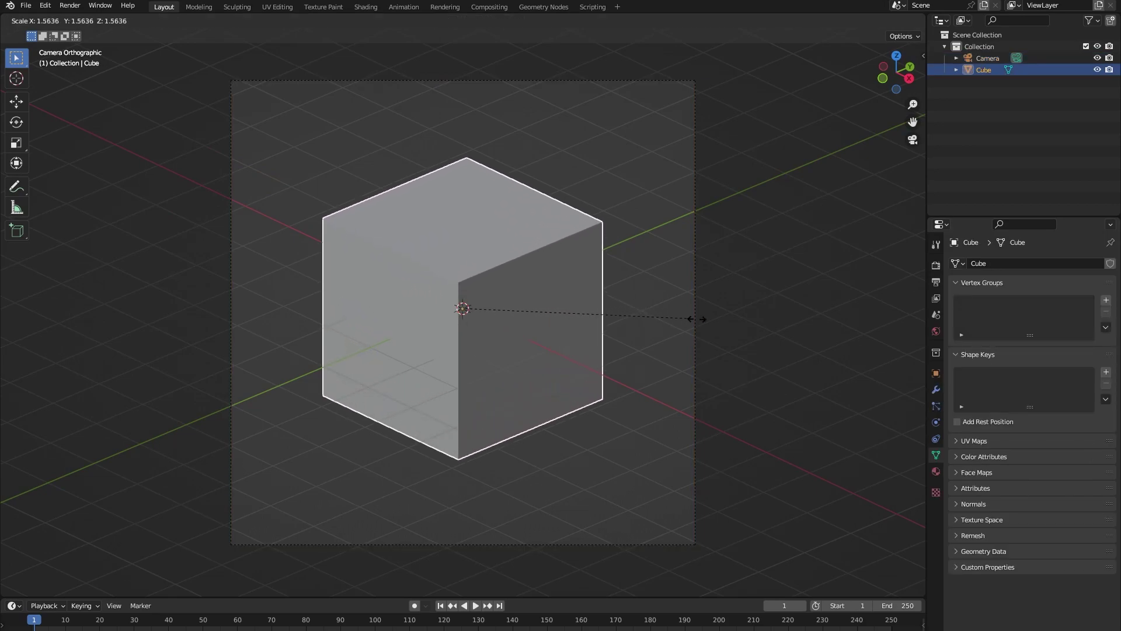
pyautogui.click(802, 332)
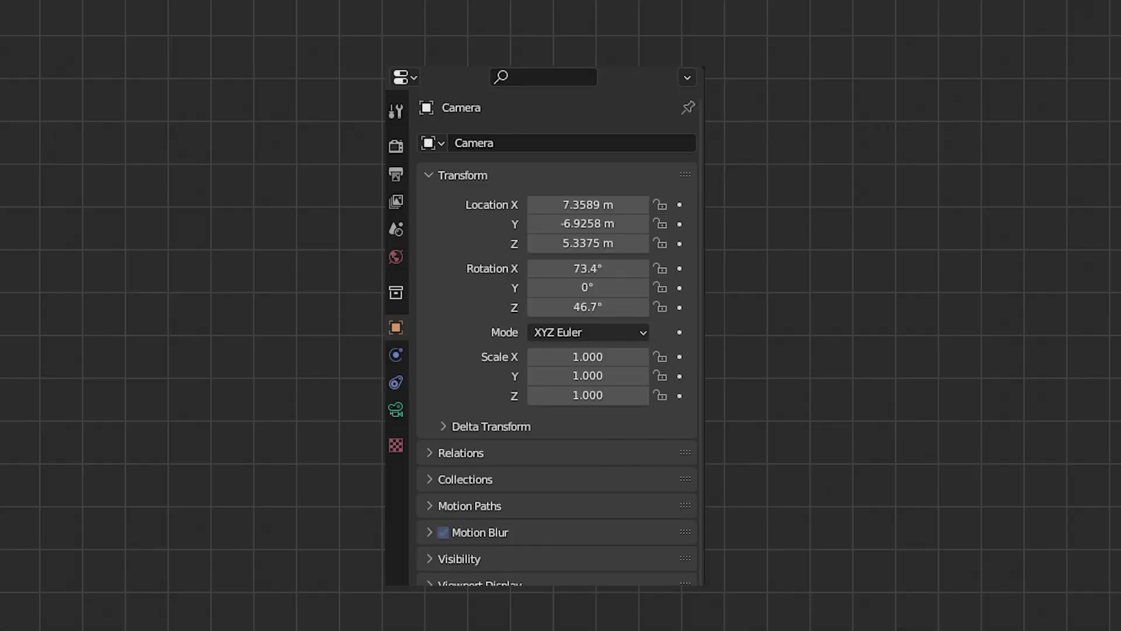
# Set the camera's Z rotation to 45°.
pyautogui.click(601, 307)
pyautogui.write('45')
pyautogui.press('Return')
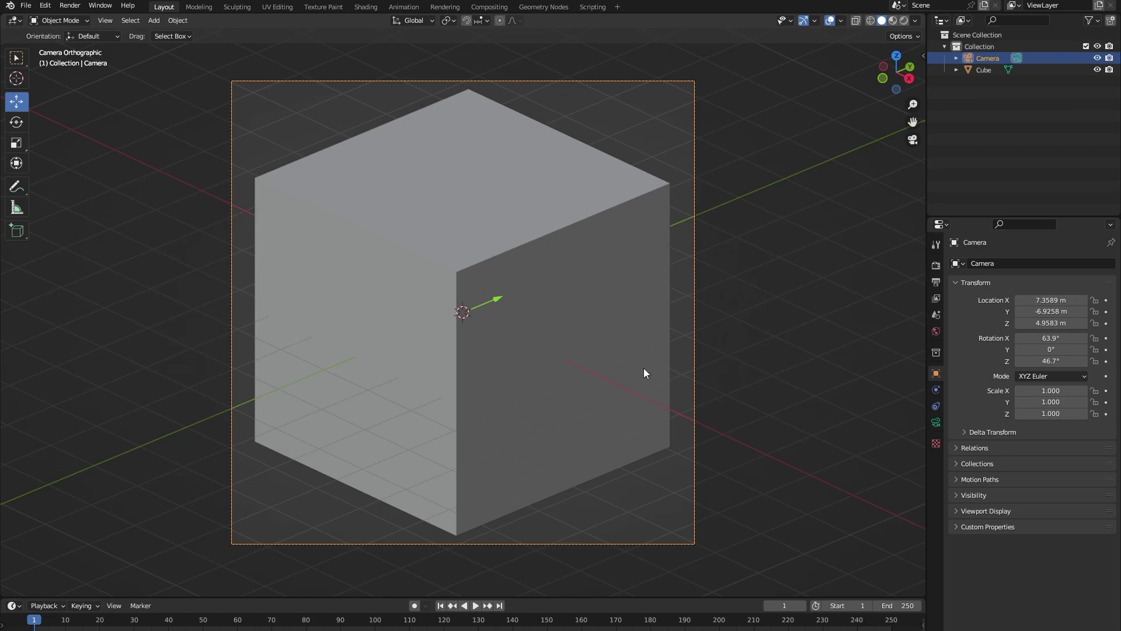
# Delete the cube's corner vertex facing the camera to open it into two walls and a floor.
pyautogui.click(610, 369)
pyautogui.press('Tab')
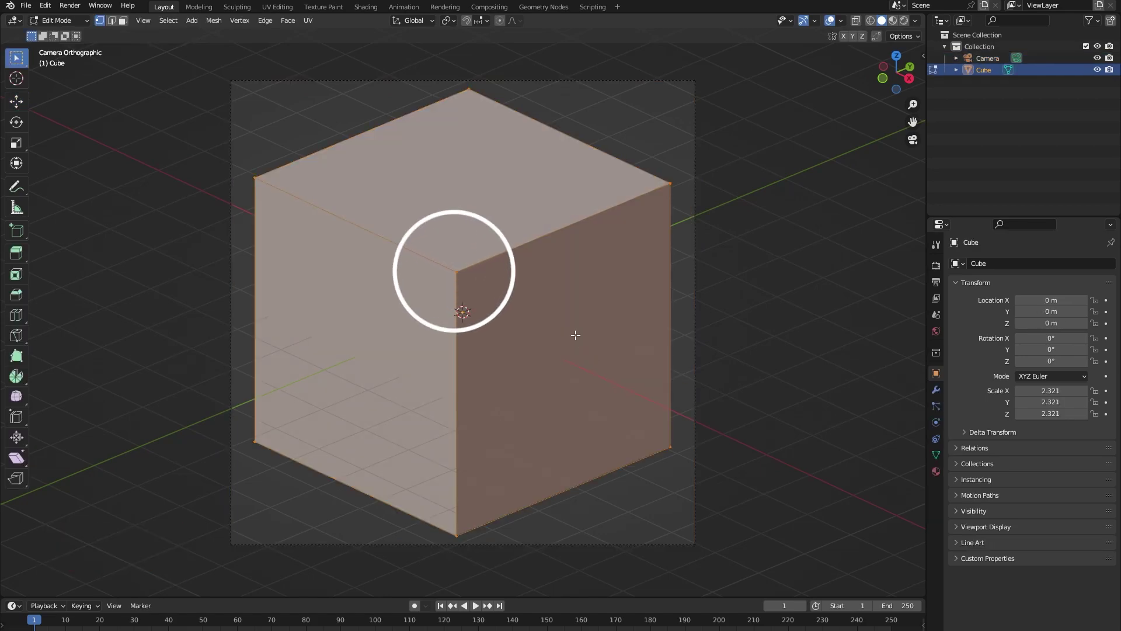
pyautogui.click(464, 275)
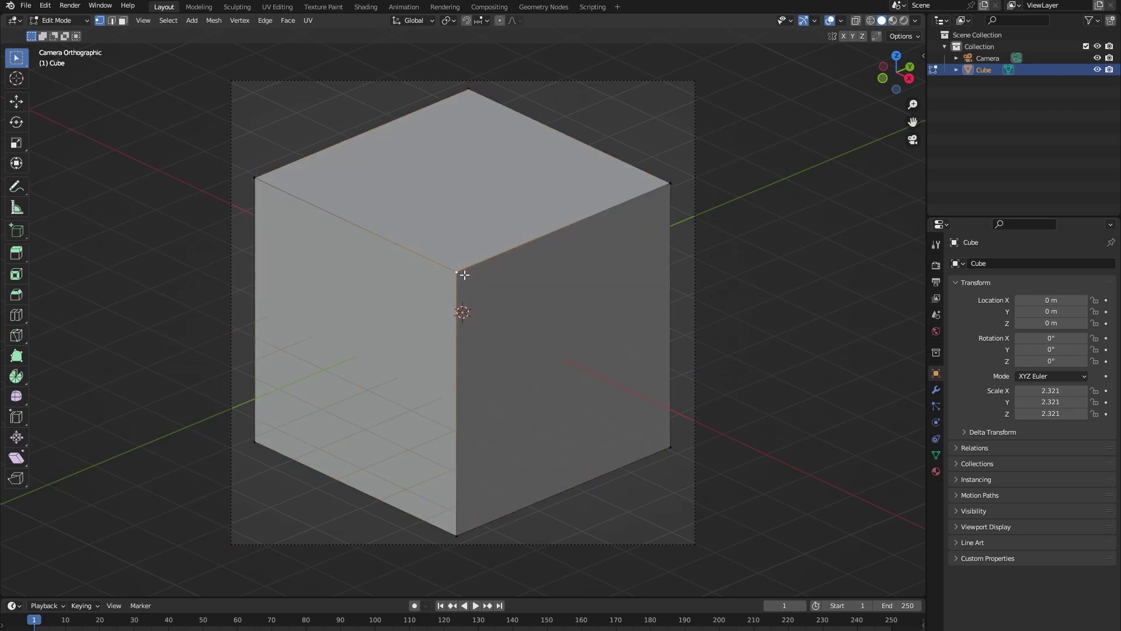
pyautogui.press('x')
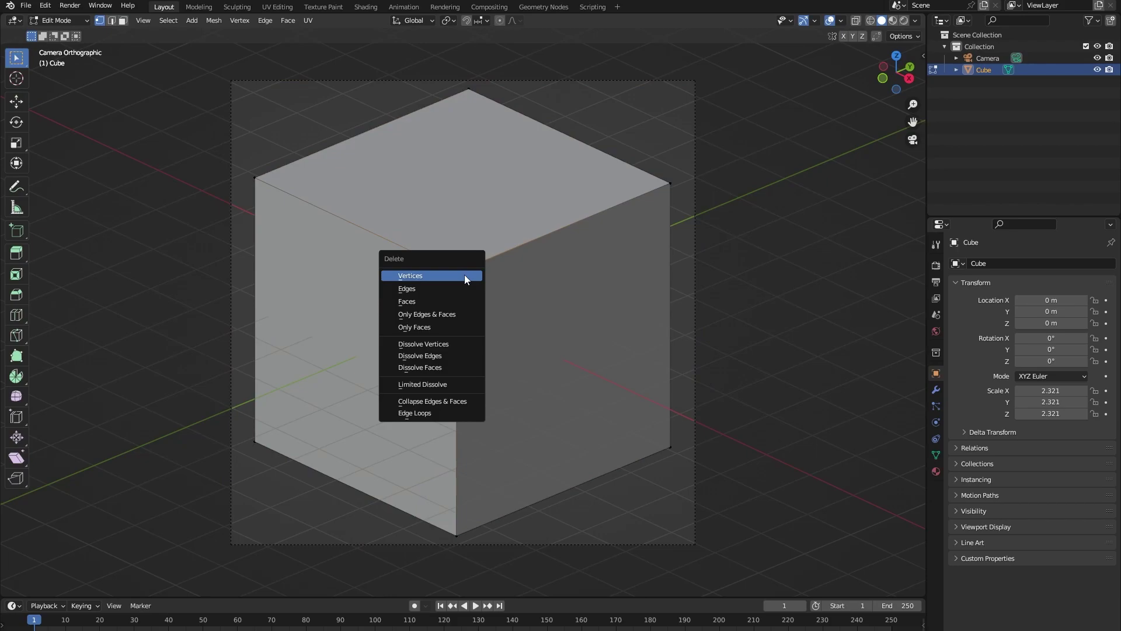
pyautogui.click(464, 275)
pyautogui.press('Tab')
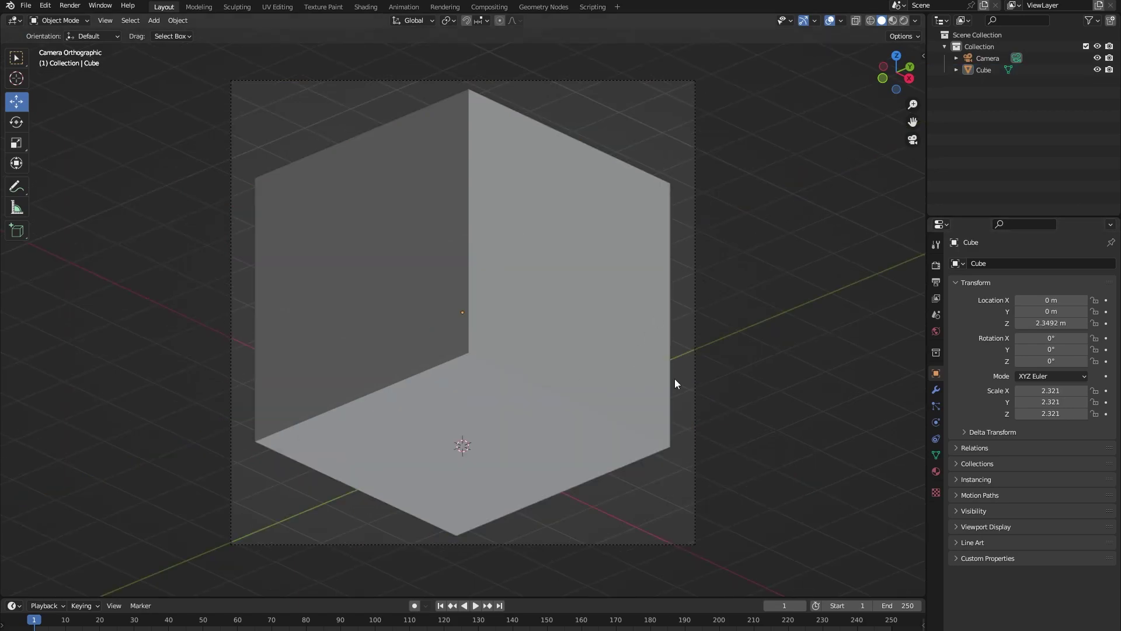
# Add a Solidify modifier to the open cube with Even Thickness enabled and a thickness of 0.1 m.
pyautogui.click(647, 388)
pyautogui.click(936, 390)
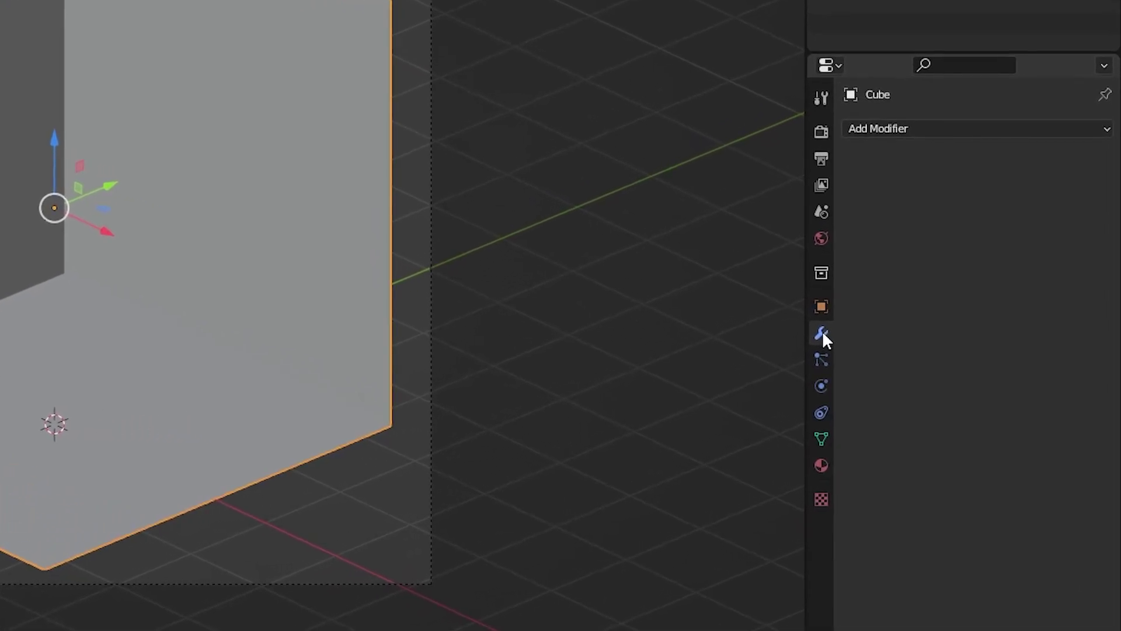
pyautogui.click(903, 128)
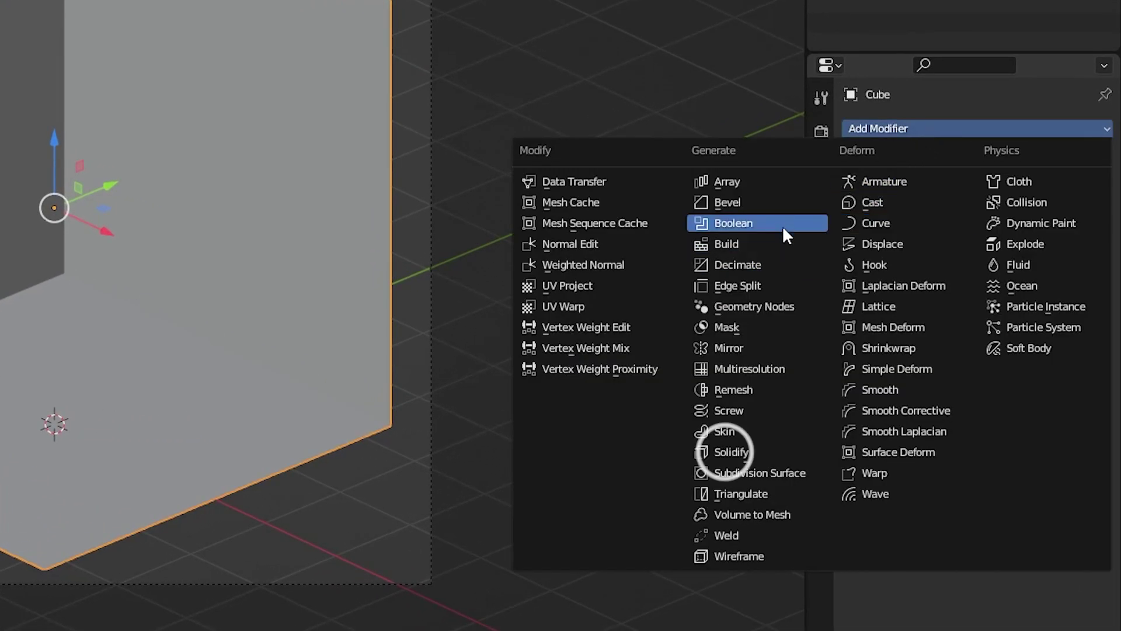
pyautogui.click(759, 452)
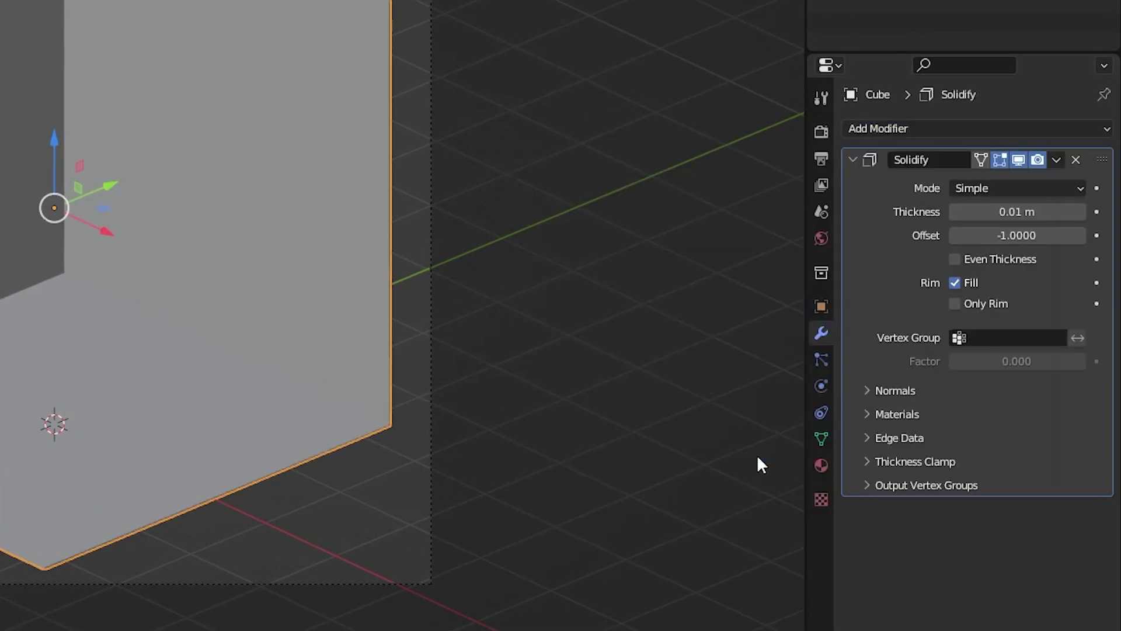
pyautogui.click(975, 259)
pyautogui.moveTo(1018, 211); pyautogui.dragTo(1068, 211)
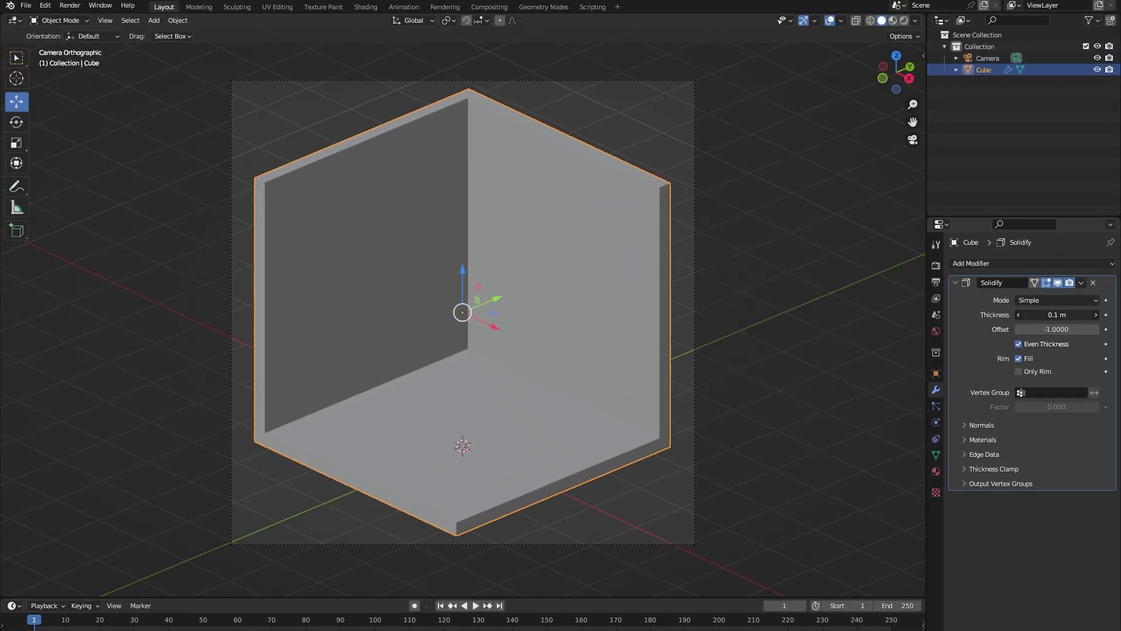
# Add a Bevel modifier to the room with an amount of 0.02 m and 61 segments.
pyautogui.click(1005, 264)
pyautogui.click(898, 310)
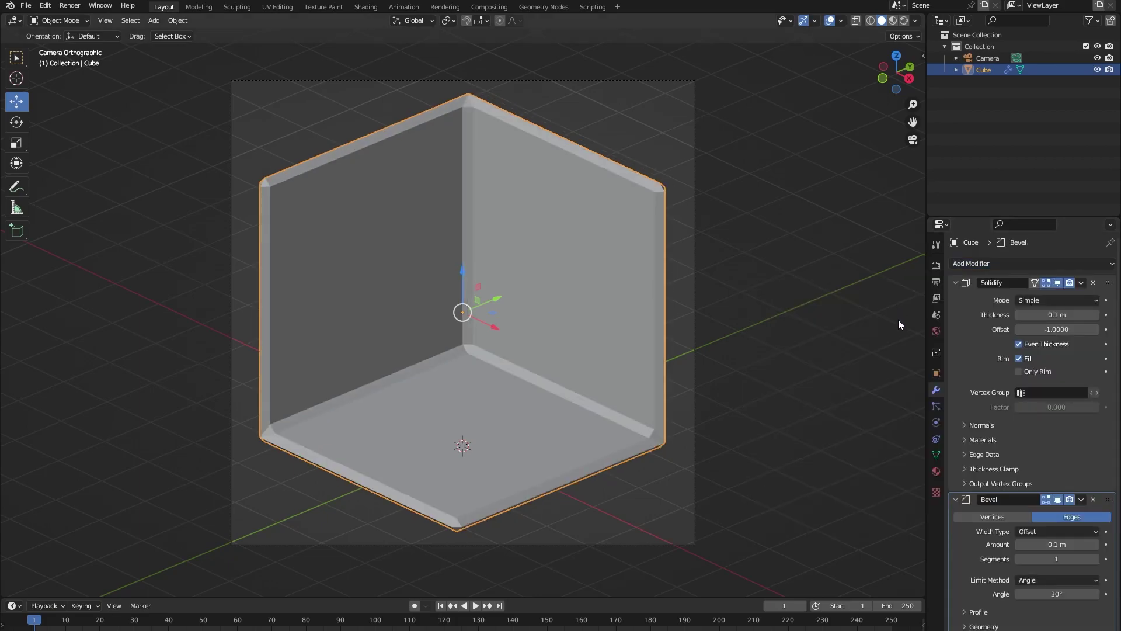
pyautogui.moveTo(1047, 543); pyautogui.dragTo(1073, 559)
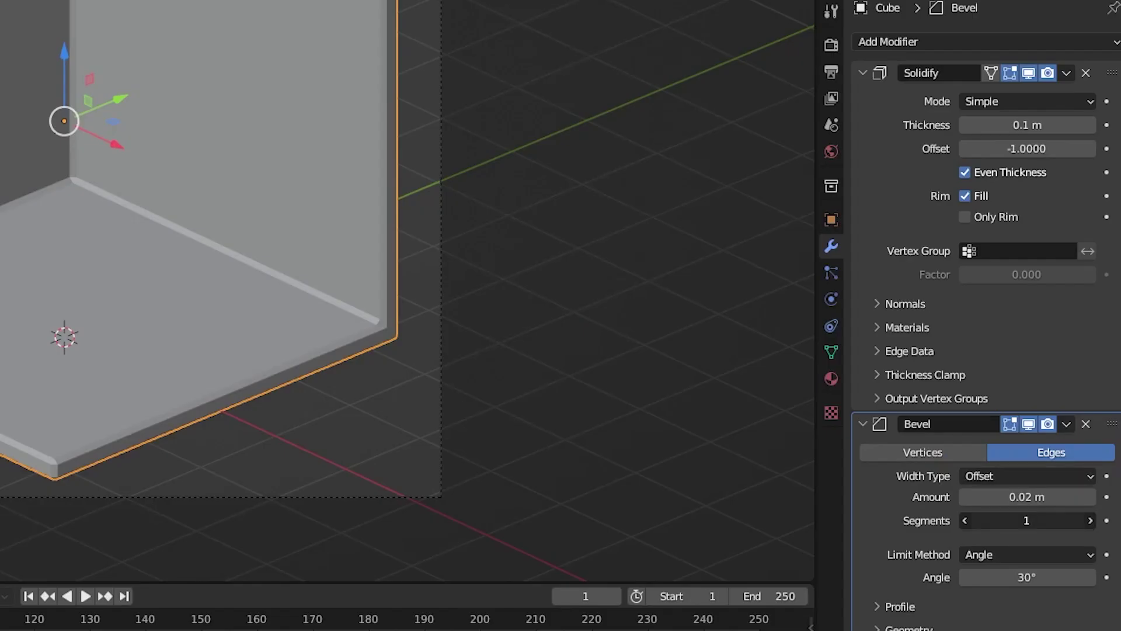
pyautogui.moveTo(1012, 526); pyautogui.dragTo(1019, 497)
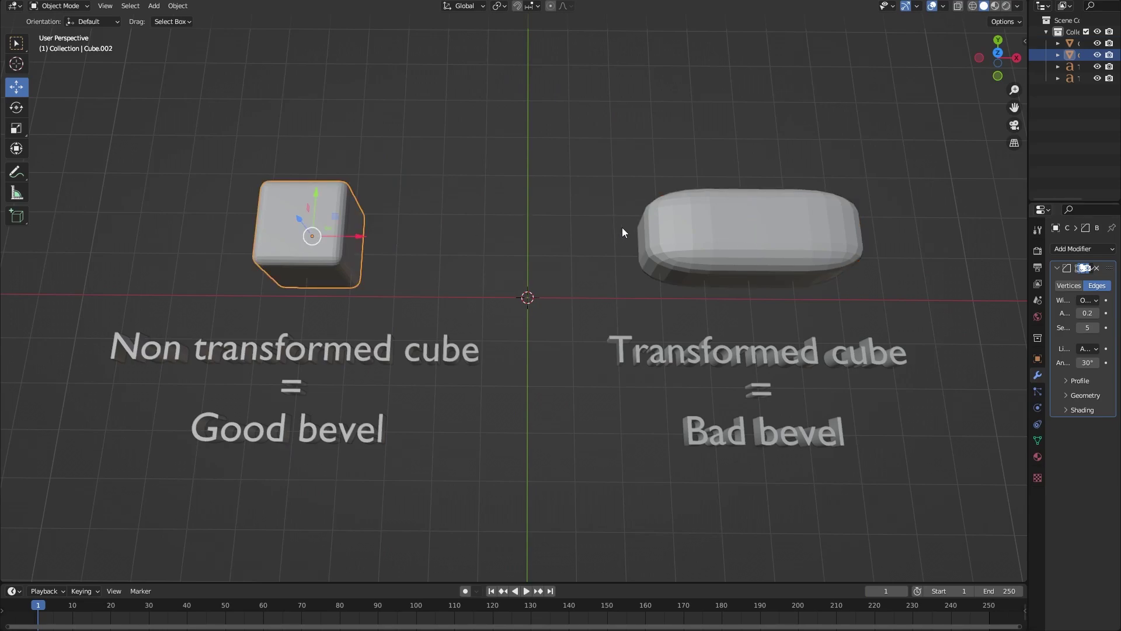
# Apply the scale of the stretched, badly bevelled cube in the bevel comparison scene.
pyautogui.click(622, 227)
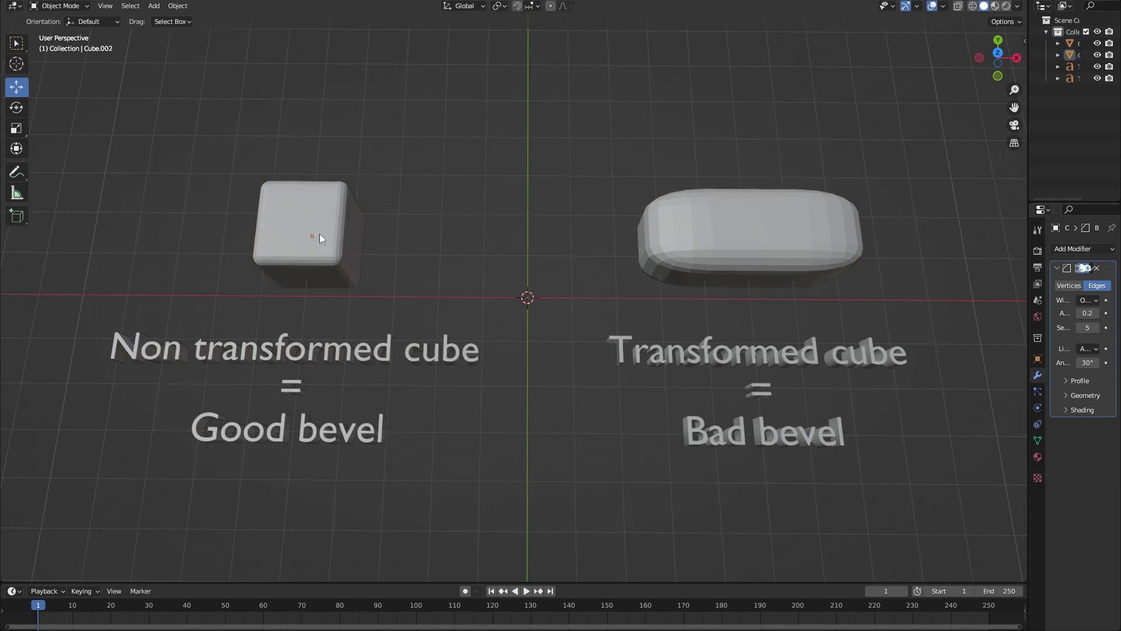
pyautogui.click(674, 240)
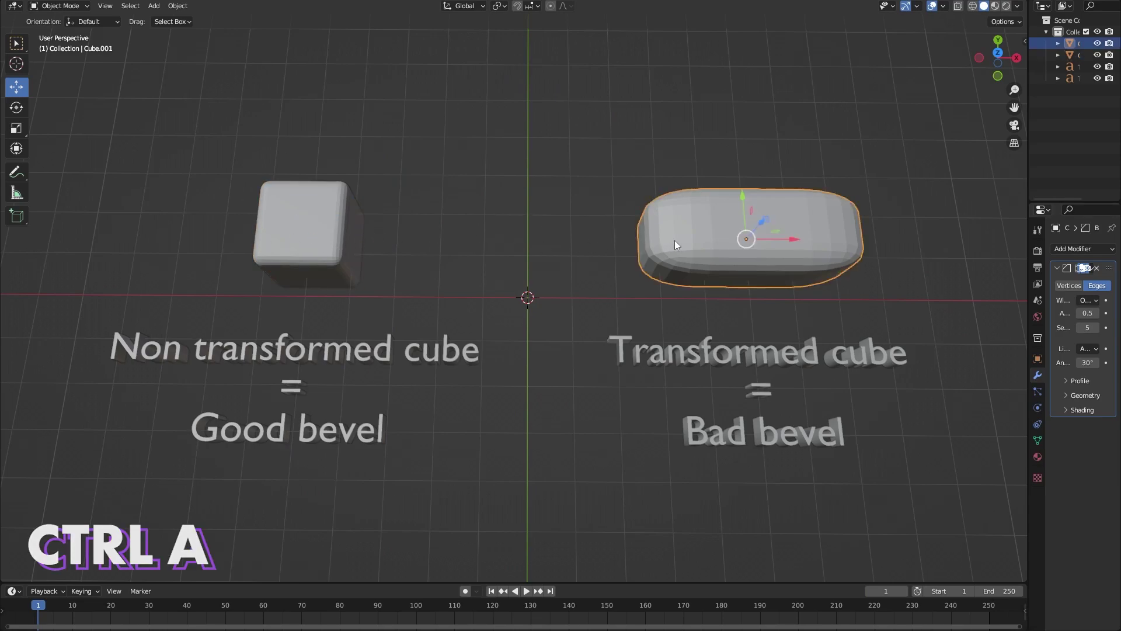
pyautogui.hotkey('ctrl', 'a')
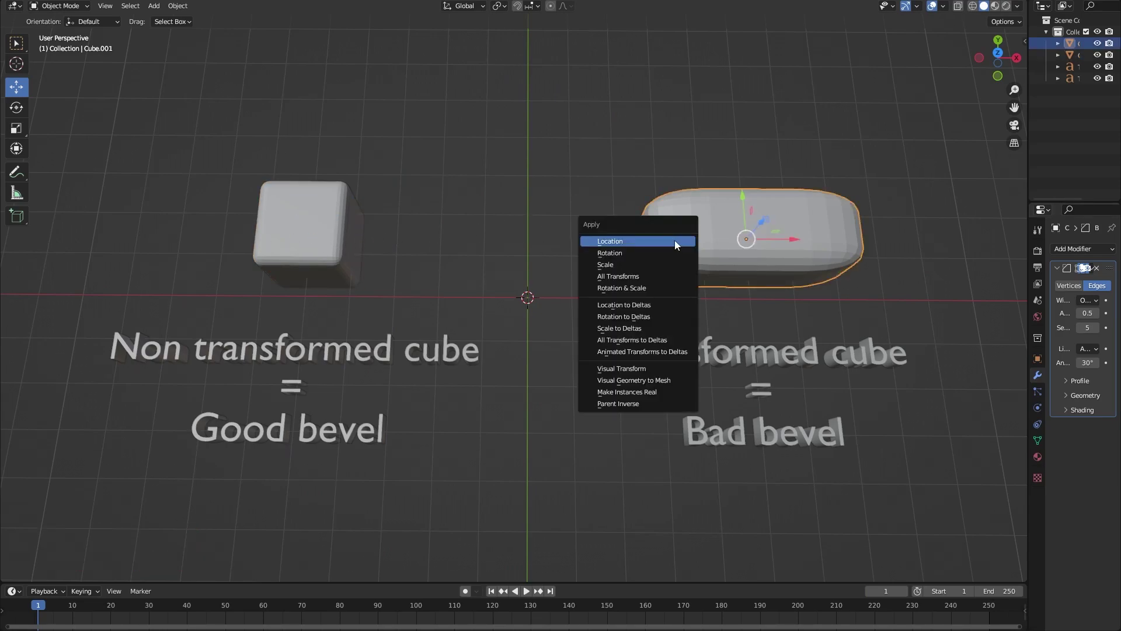
pyautogui.click(656, 267)
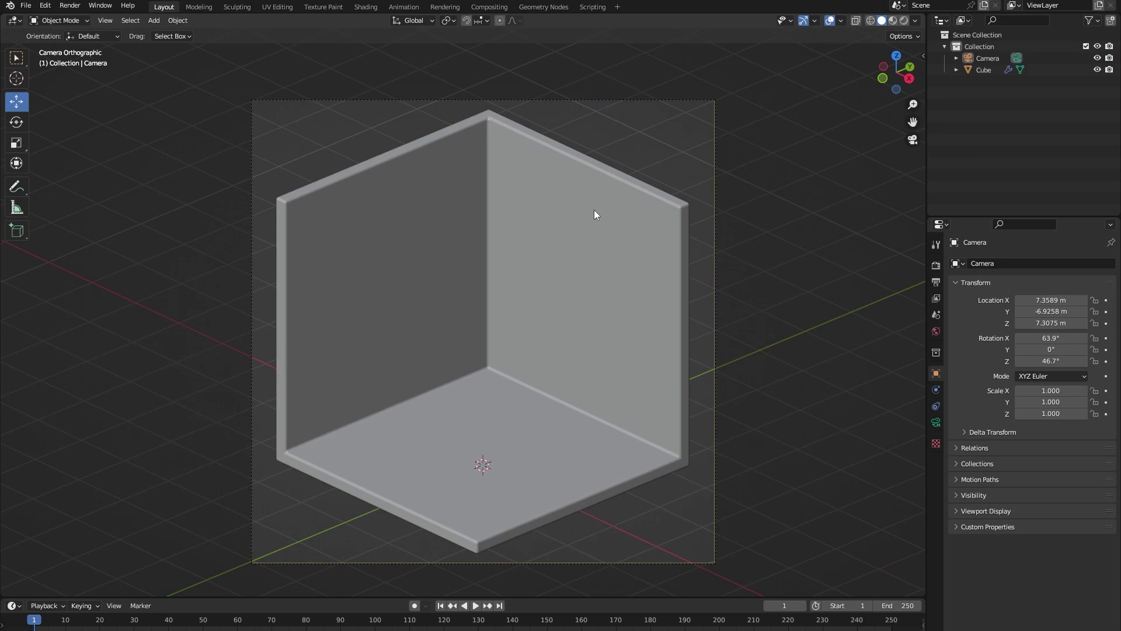
# Add a new cube mesh to the room and raise it above the floor along Z.
pyautogui.hotkey('shift', 'a')
pyautogui.moveTo(594, 210)
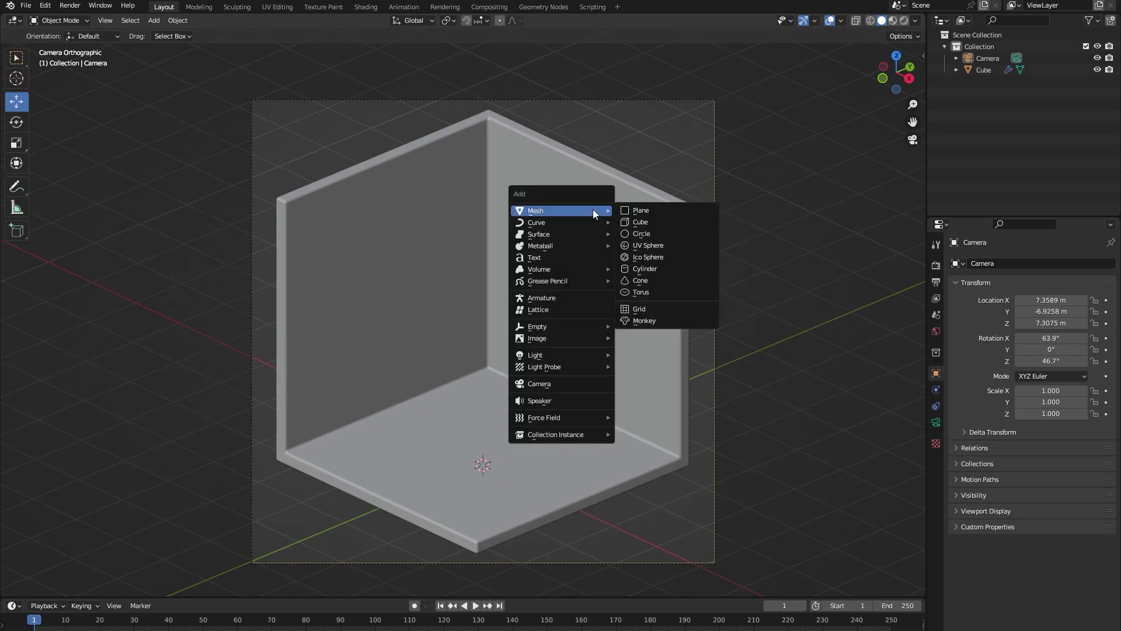
pyautogui.click(629, 224)
pyautogui.moveTo(485, 417); pyautogui.dragTo(541, 308)
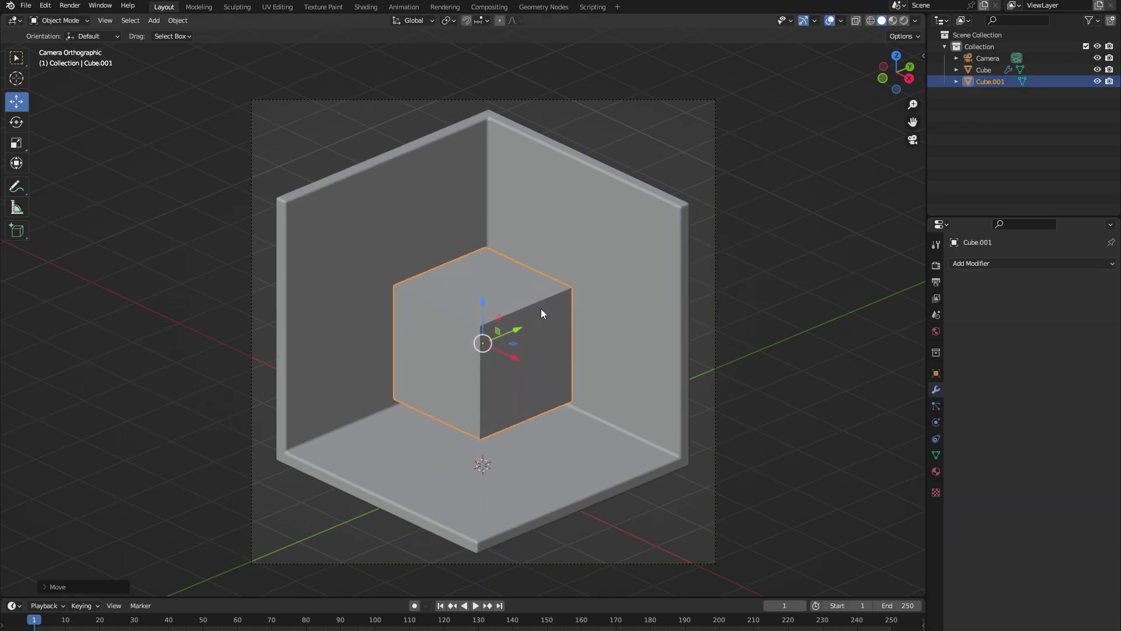
# Scale the new cube down uniformly and stretch it along Y into a window-shaped box.
pyautogui.moveTo(555, 322); pyautogui.dragTo(563, 287, button='middle')
pyautogui.scroll(4, 540, 317)
pyautogui.press('s')
pyautogui.click(516, 302)
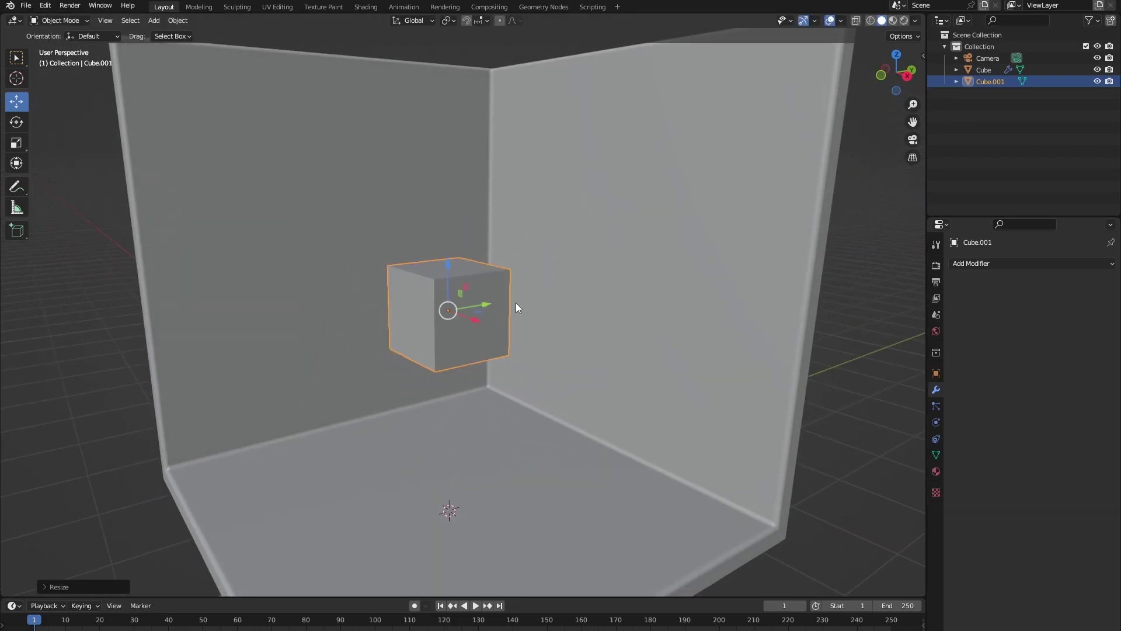
pyautogui.press('s')
pyautogui.press('y')
pyautogui.click(581, 298)
# Add a Boolean modifier in Difference mode to the room, using the stretched box Cube.001 as its object.
pyautogui.click(415, 232)
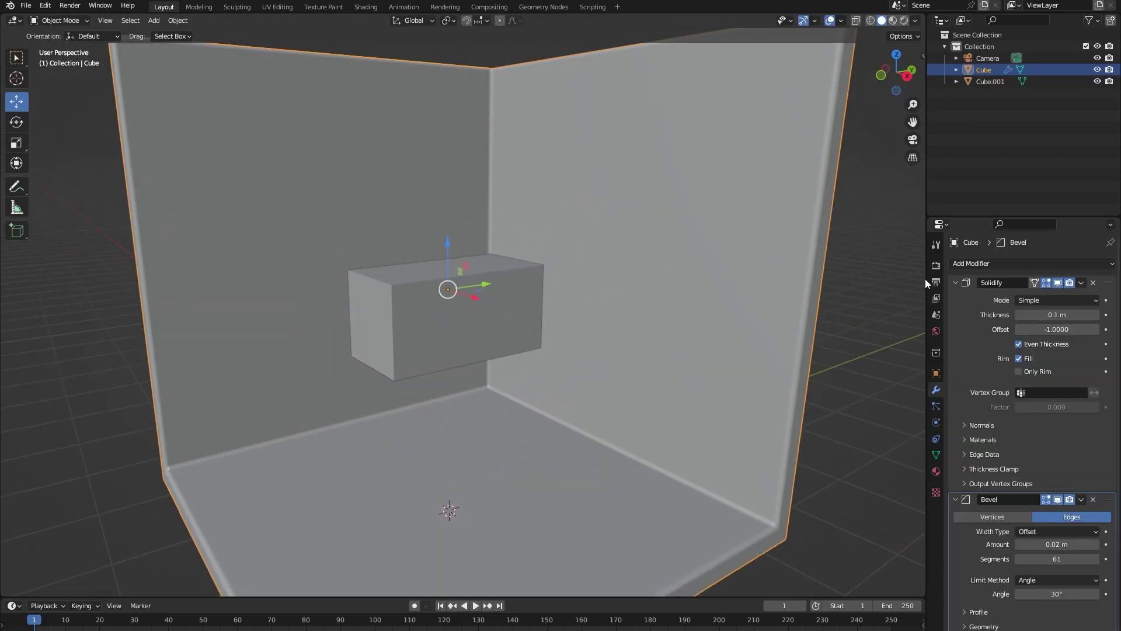
pyautogui.click(956, 283)
pyautogui.click(955, 298)
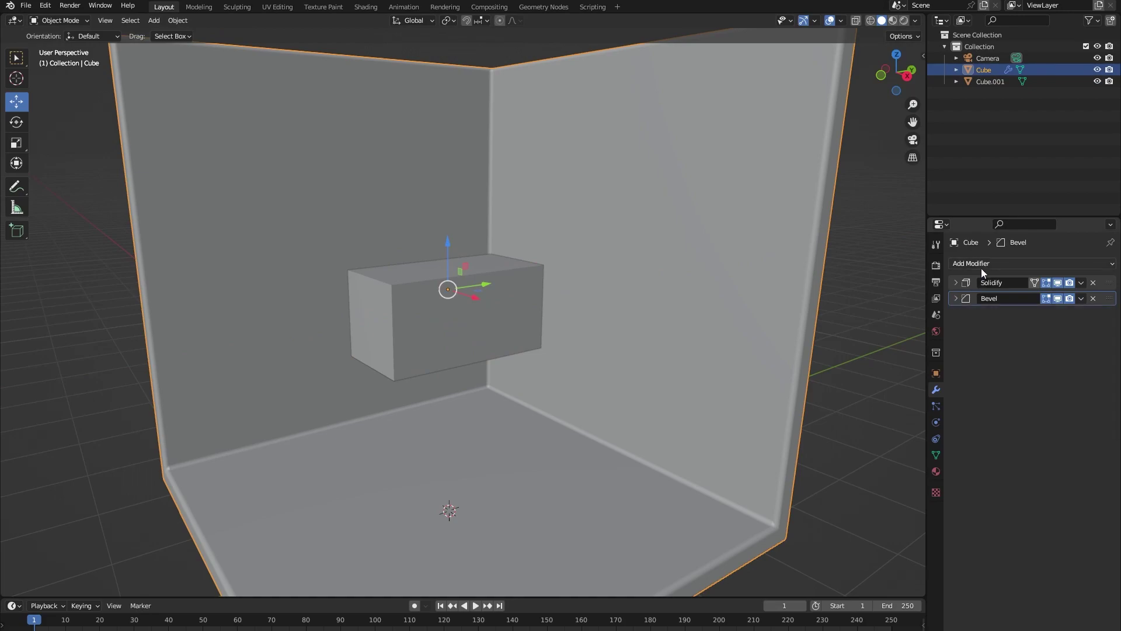
pyautogui.click(982, 266)
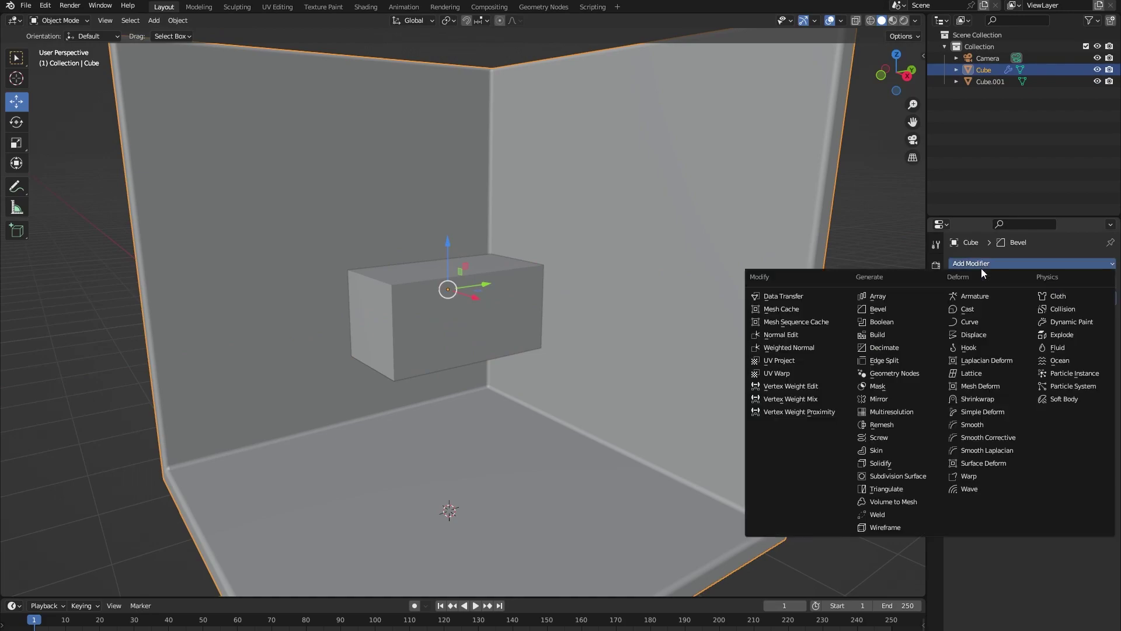
pyautogui.click(899, 324)
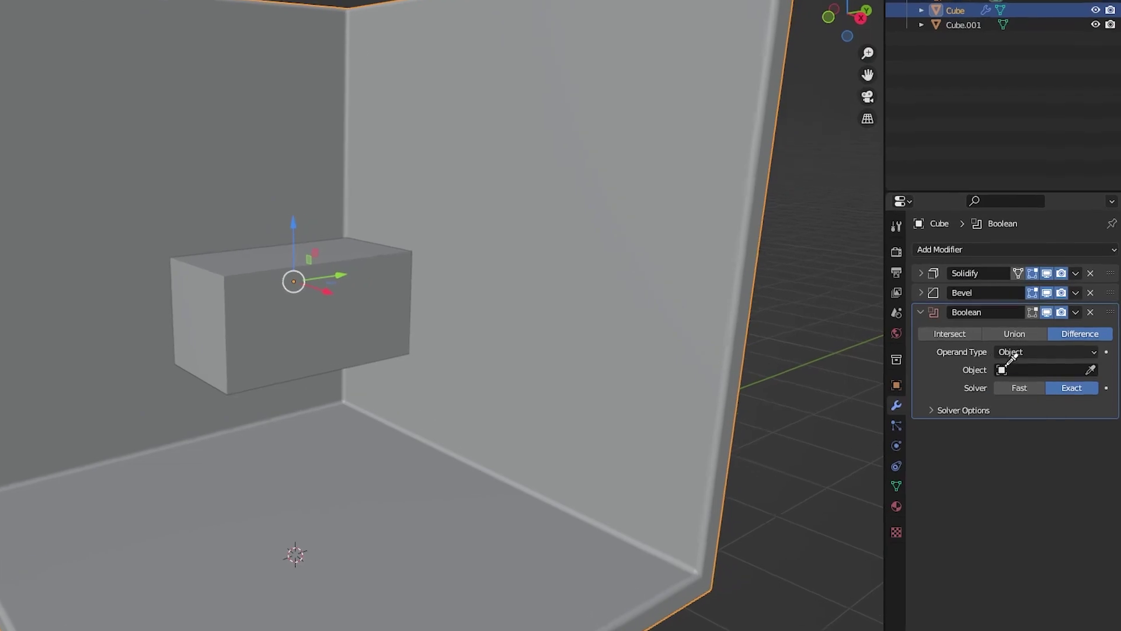
pyautogui.click(350, 331)
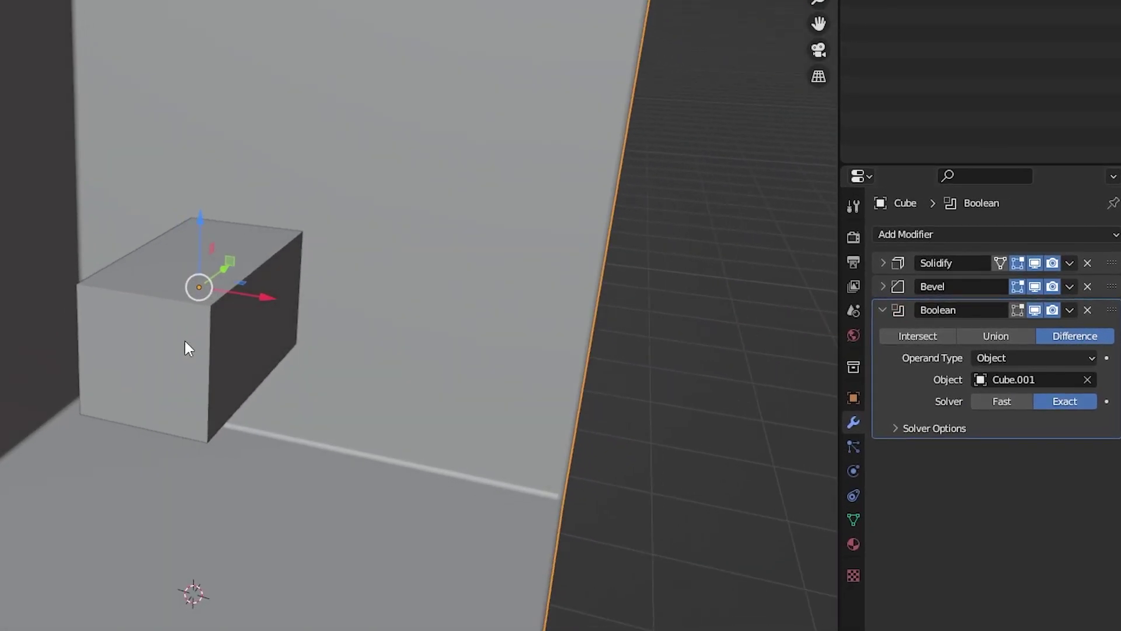
# Move the stretched box about 2.03 m along negative X into the adjacent wall and reselect the room.
pyautogui.click(185, 341)
pyautogui.moveTo(241, 322); pyautogui.dragTo(337, 306)
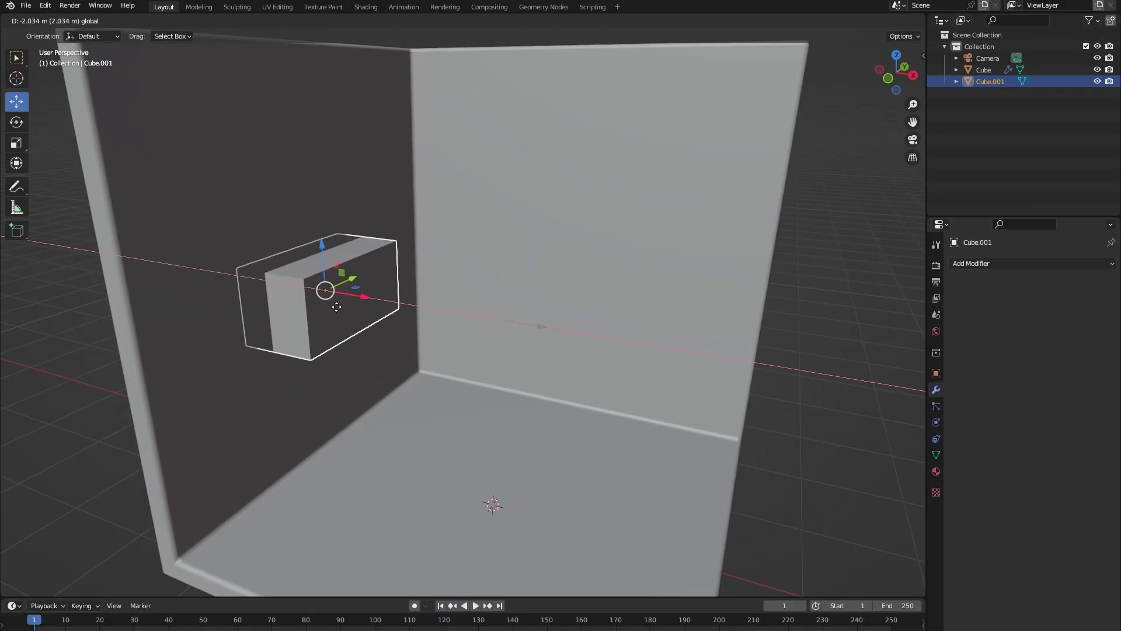
pyautogui.click(337, 307)
pyautogui.click(324, 213)
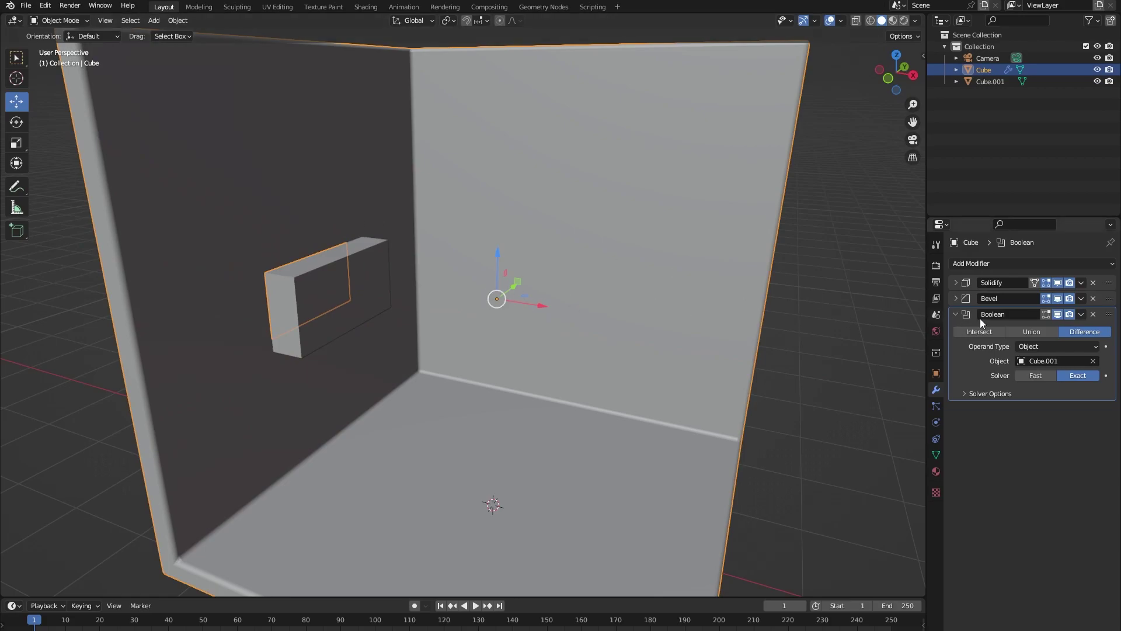
# Turn off the viewport display of the room's Bevel modifier.
pyautogui.click(1059, 298)
pyautogui.moveTo(520, 305); pyautogui.dragTo(419, 297, button='middle')
pyautogui.scroll(4, 455, 304)
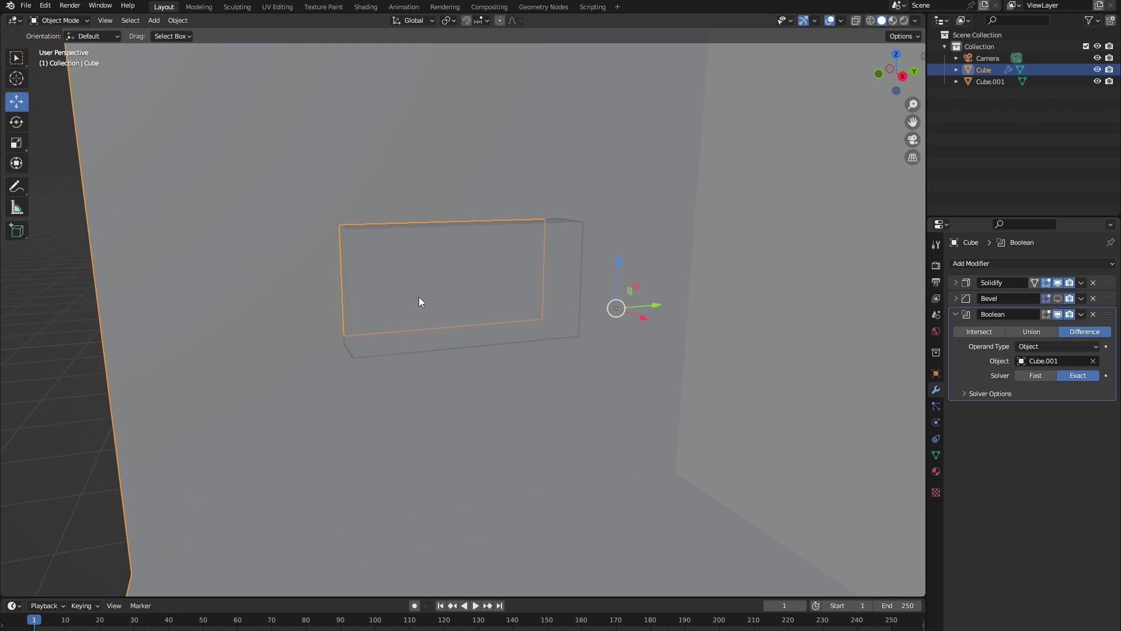
# Set the window cutter box Cube.001 to display as Wire in the viewport.
pyautogui.click(420, 299)
pyautogui.moveTo(467, 292); pyautogui.dragTo(465, 289, button='middle')
pyautogui.click(937, 373)
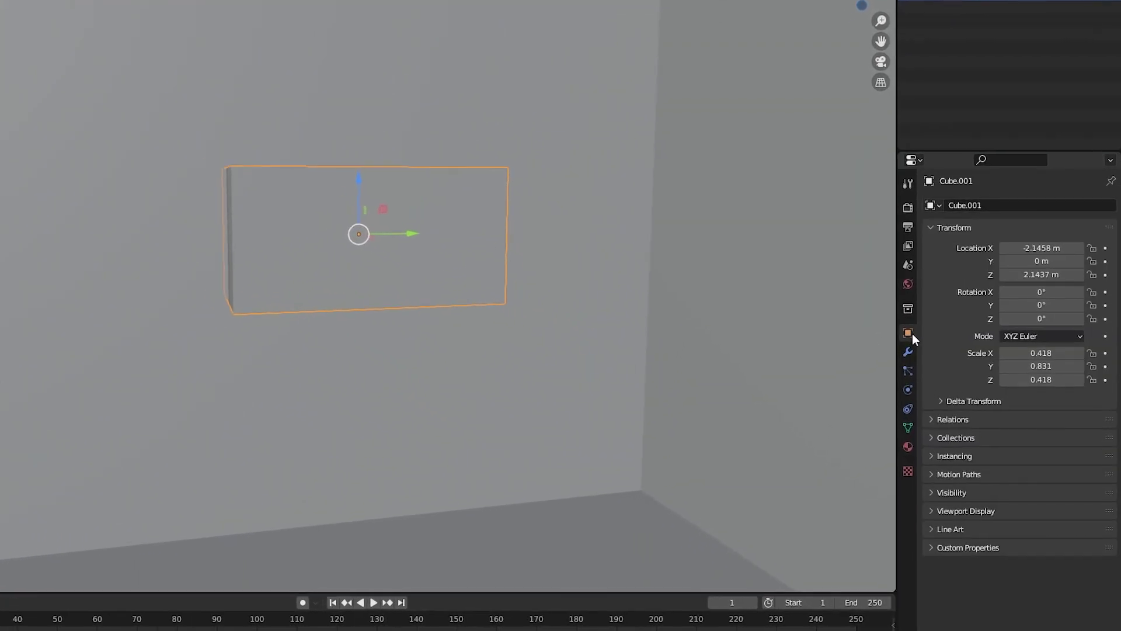
pyautogui.click(932, 492)
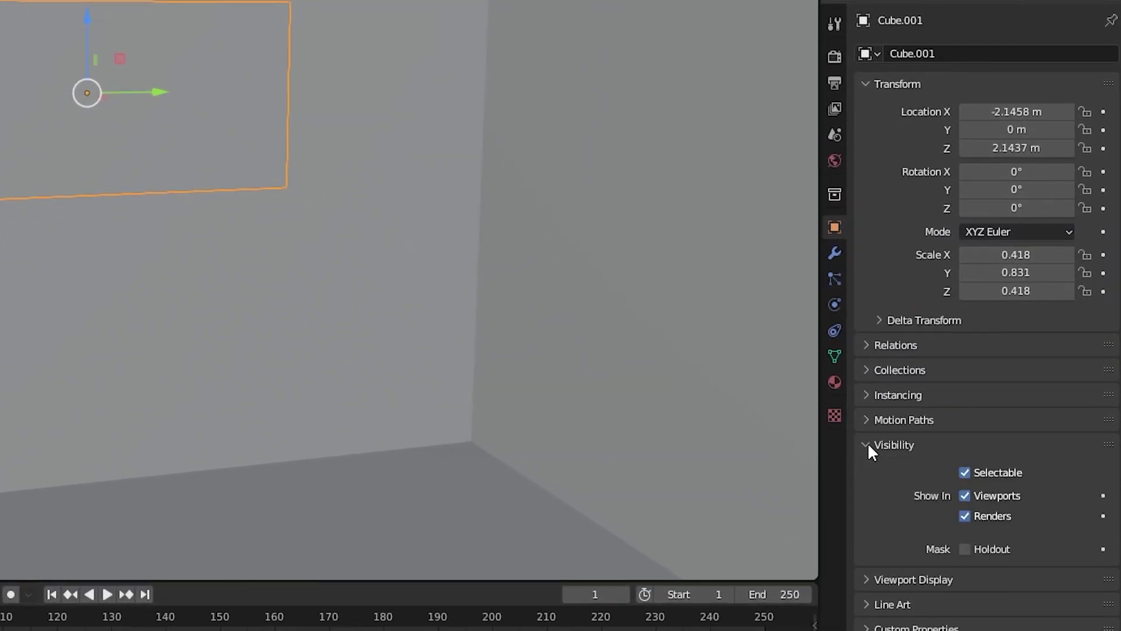
pyautogui.click(931, 492)
pyautogui.click(870, 470)
pyautogui.scroll(-4, 899, 473)
pyautogui.click(993, 566)
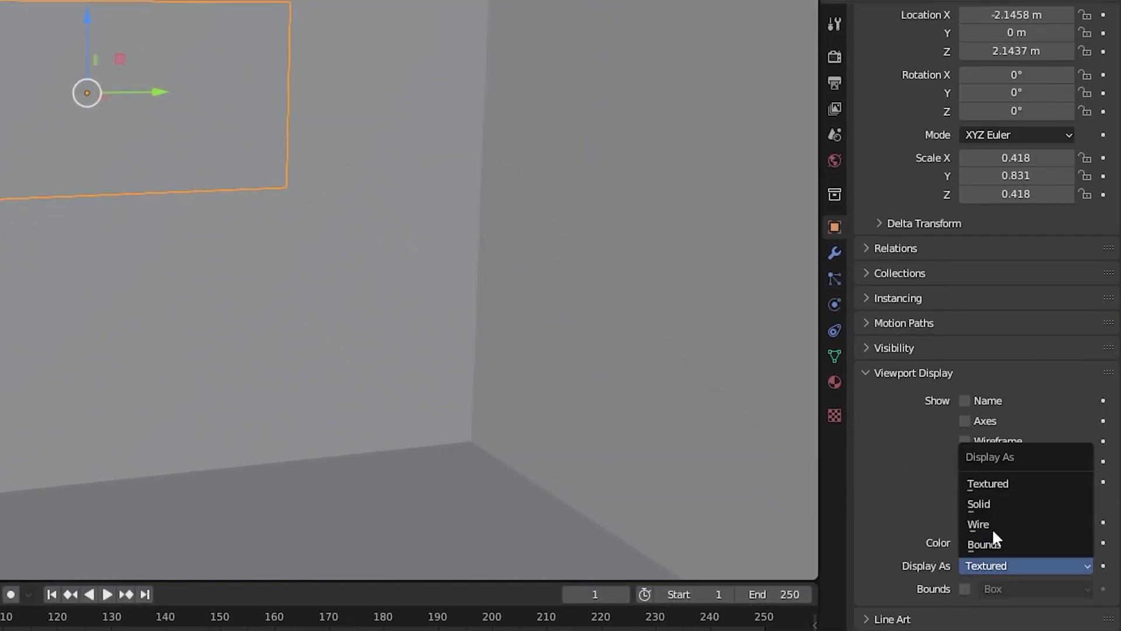
pyautogui.click(993, 525)
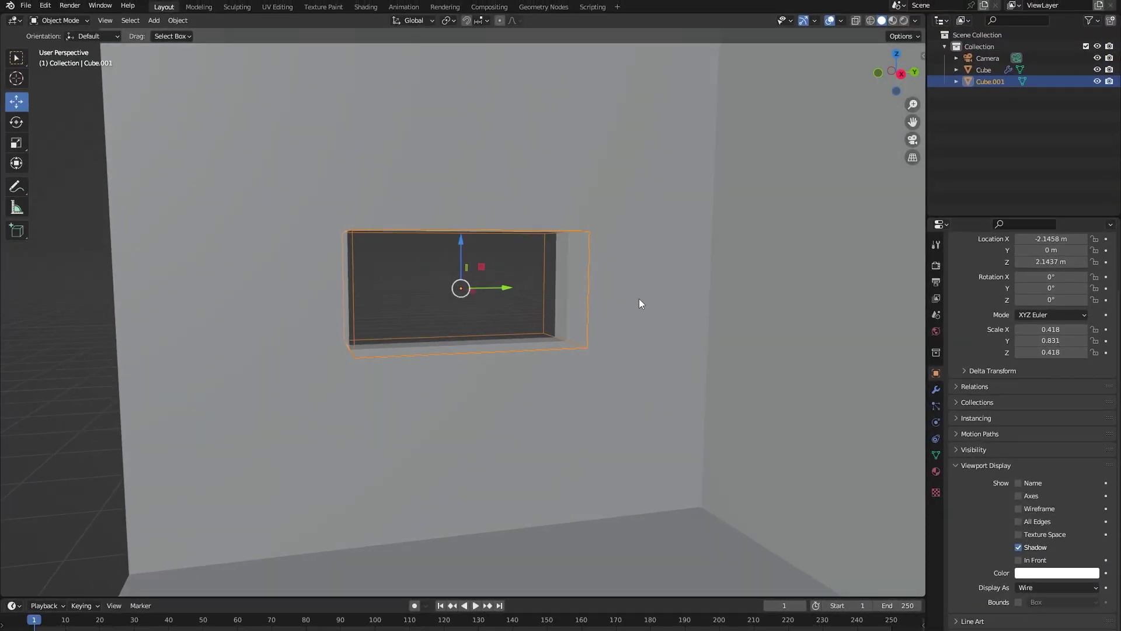
# Look at the window opening in the room wall through the camera.
pyautogui.click(914, 140)
pyautogui.scroll(4, 516, 265)
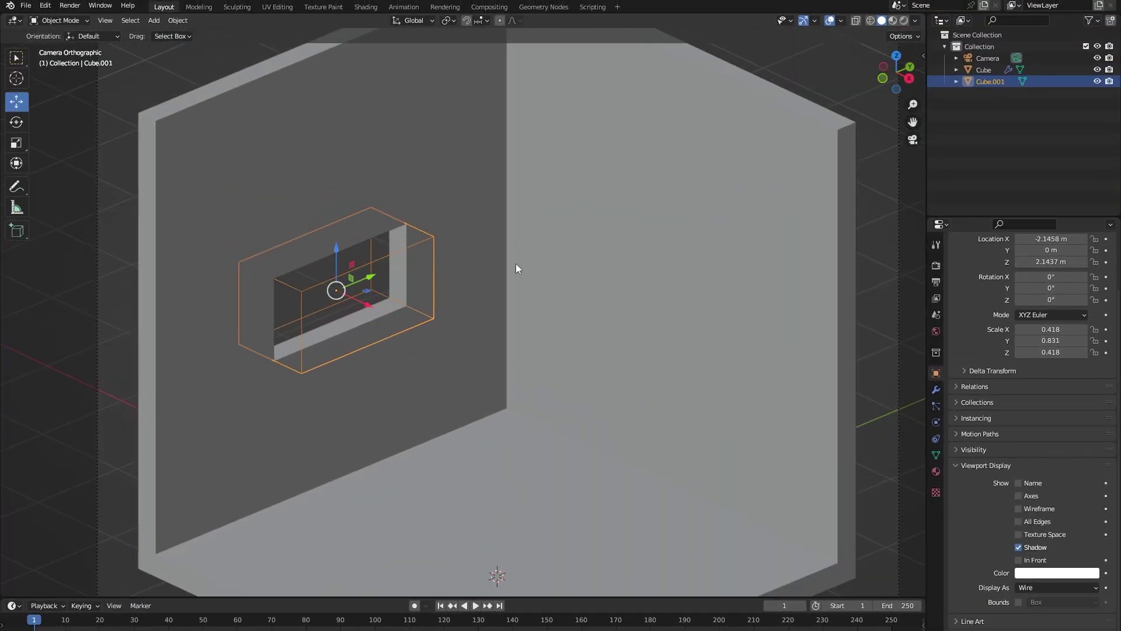
pyautogui.moveTo(384, 291); pyautogui.dragTo(404, 234, button='middle')
pyautogui.scroll(2, 352, 281)
# Stretch the open box on the shelf by 1.402 along X and add a Bevel modifier to it.
pyautogui.press('s')
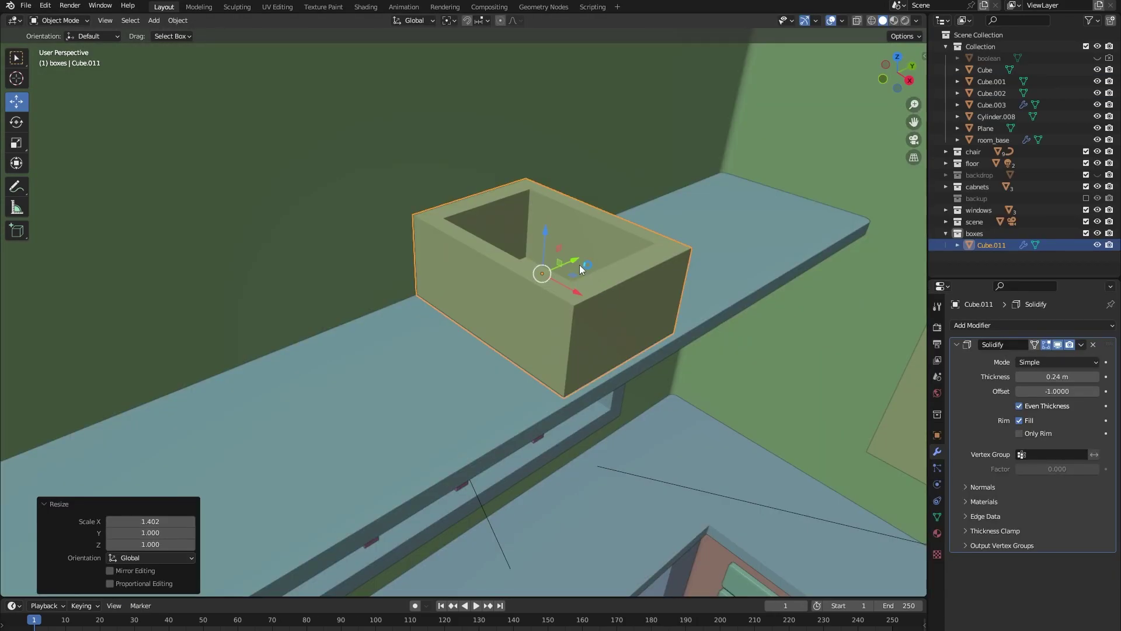
pyautogui.click(969, 325)
pyautogui.click(910, 371)
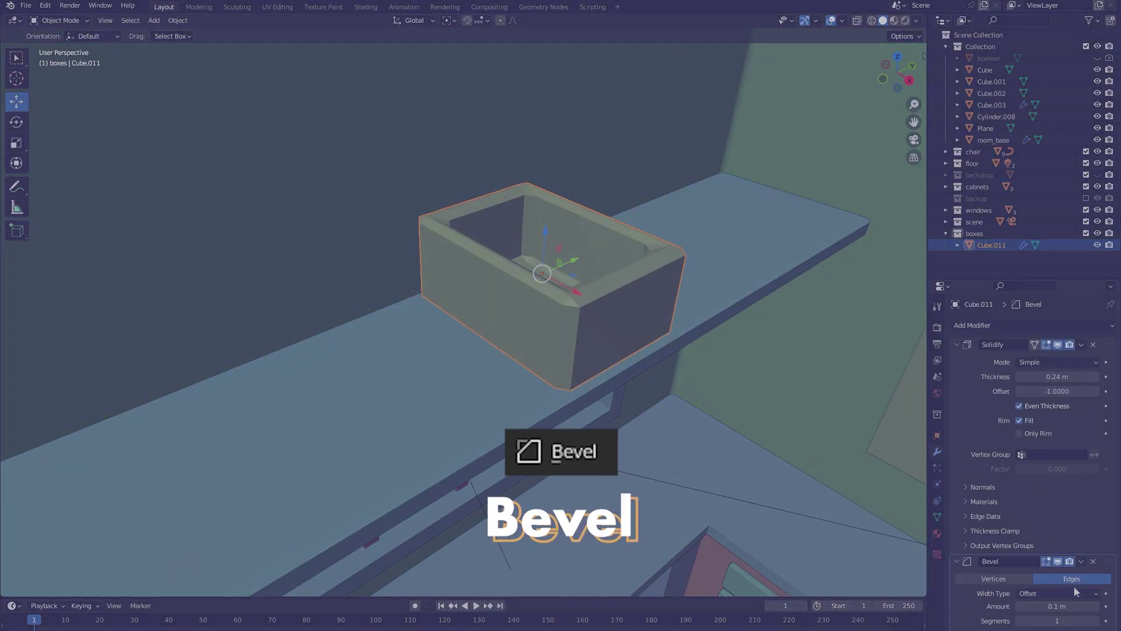
# Set the box's bevel amount to 0.05 m with 12 segments and its Solidify thickness to 0.12 m.
pyautogui.moveTo(1052, 620); pyautogui.dragTo(1040, 606)
pyautogui.moveTo(1057, 376); pyautogui.dragTo(1046, 376)
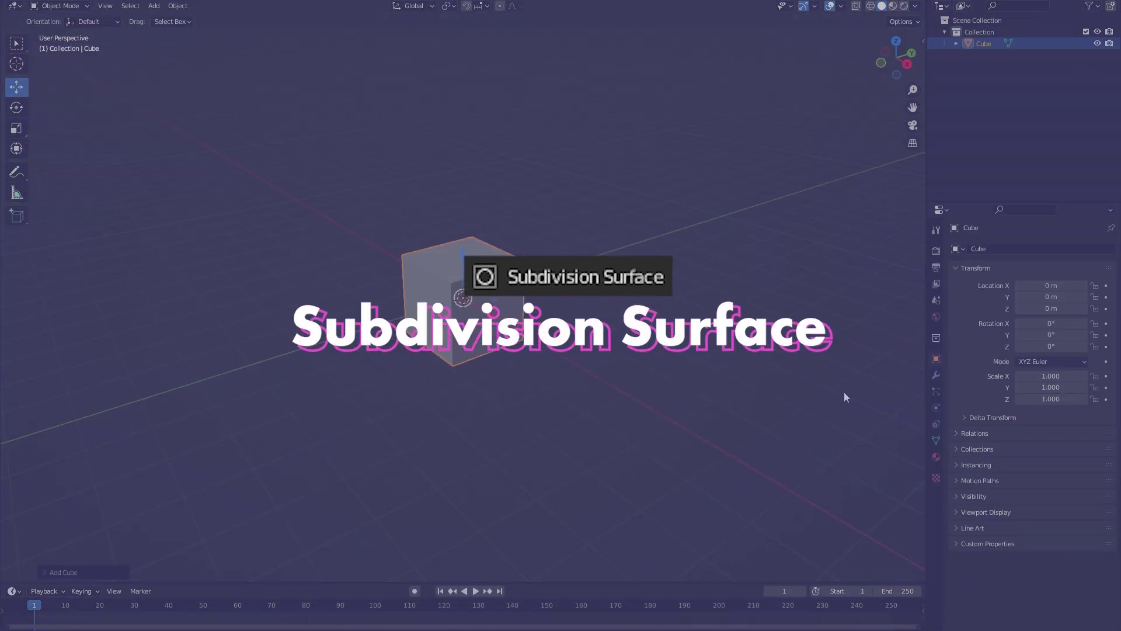
# Add a Subdivision Surface modifier to the cube with the viewport level set to 2.
pyautogui.click(936, 375)
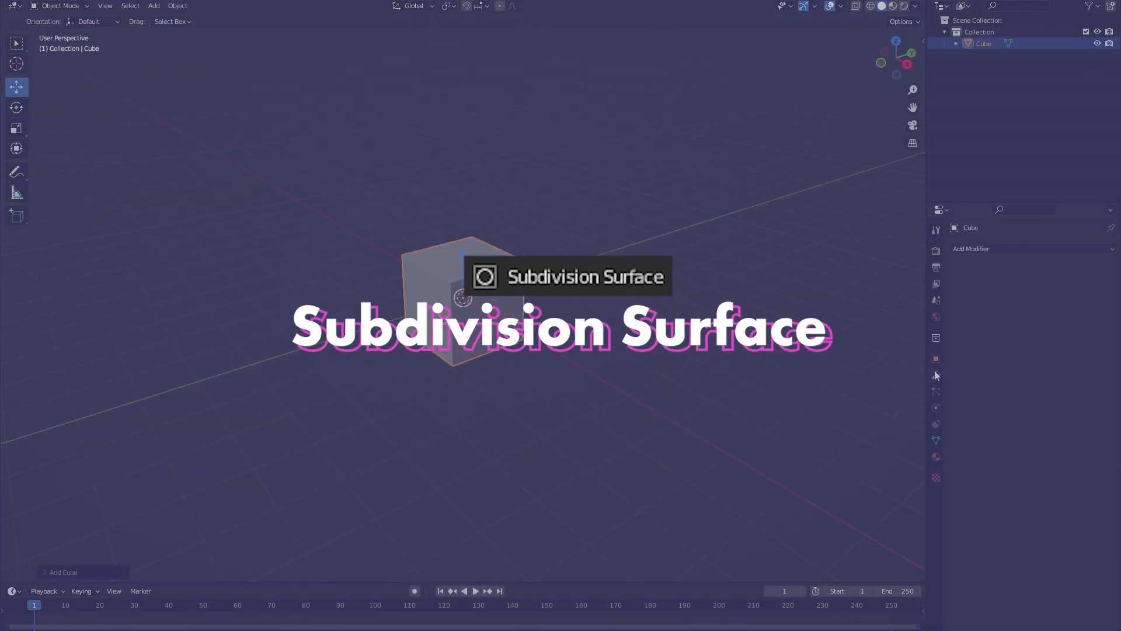
pyautogui.click(1006, 249)
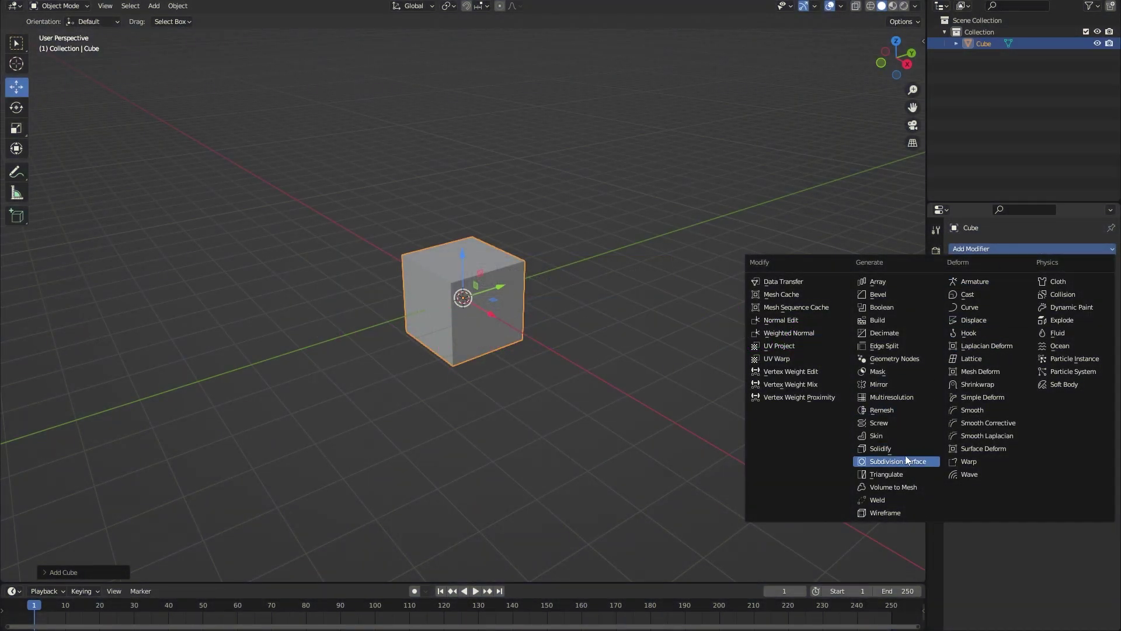
pyautogui.click(907, 461)
pyautogui.hotkey('ctrl', '2')
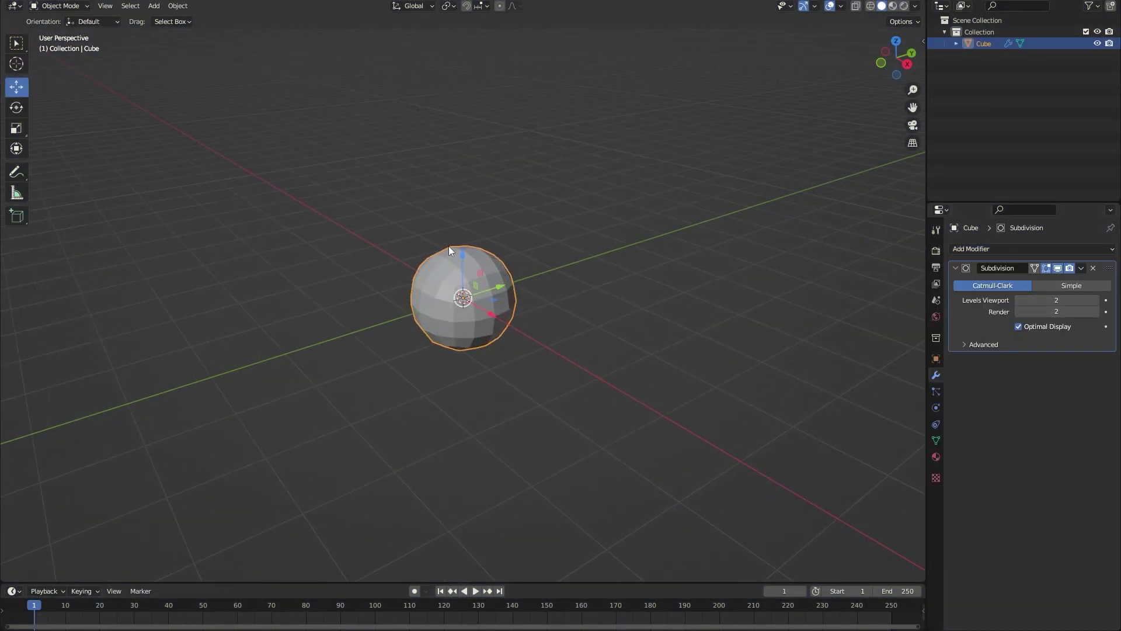
# Select the cube's top face in Edit Mode and scale it up to widen the shape towards the top.
pyautogui.press('Tab')
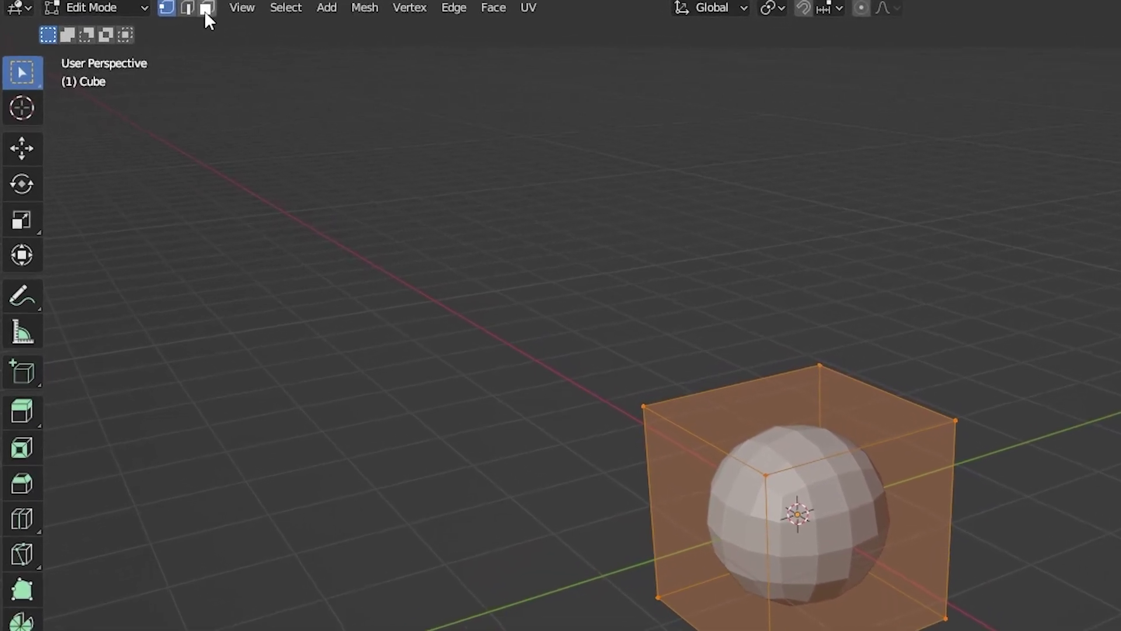
pyautogui.click(126, 5)
pyautogui.click(28, 159)
pyautogui.click(467, 239)
pyautogui.moveTo(607, 225); pyautogui.dragTo(538, 210, button='middle')
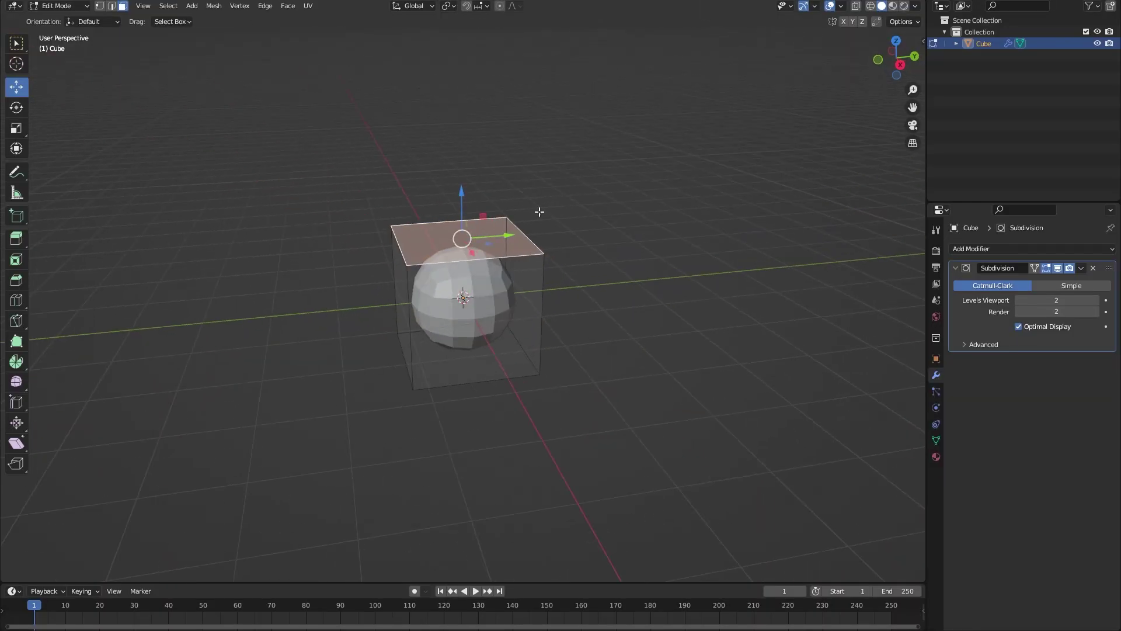
pyautogui.press('s')
pyautogui.click(646, 236)
# Hollow the cube into a cup by extruding the top face upward, insetting it and extruding it down inside.
pyautogui.press('e')
pyautogui.click(645, 216)
pyautogui.press('i')
pyautogui.click(623, 220)
pyautogui.press('e')
pyautogui.click(617, 316)
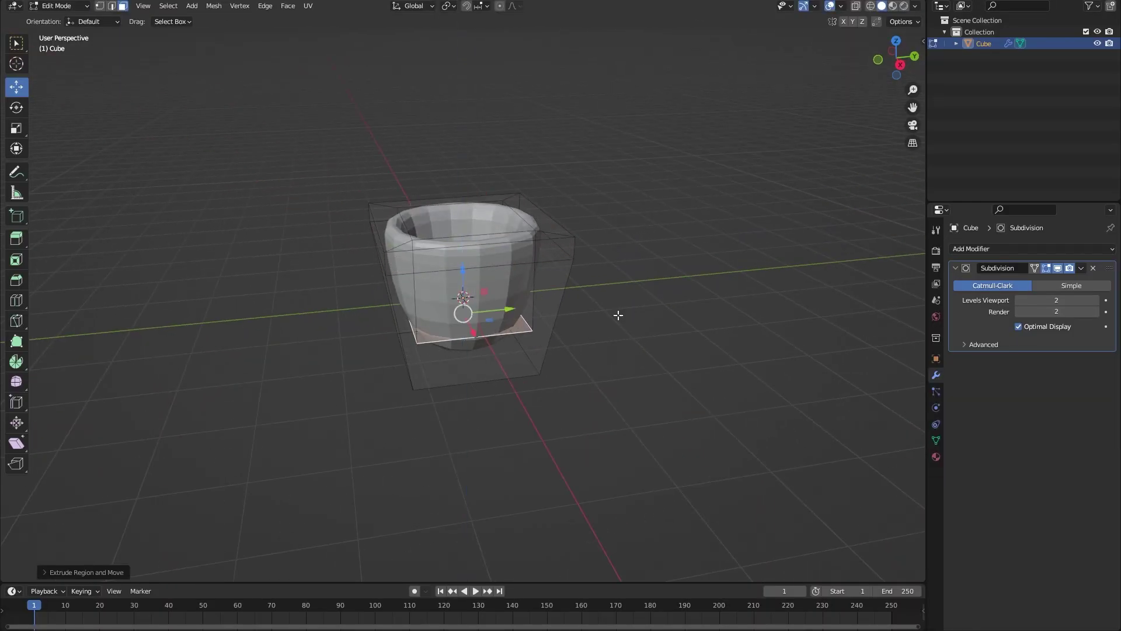
# Return to Object Mode and shade the cup smooth.
pyautogui.press('Tab')
pyautogui.rightClick(611, 315)
pyautogui.click(588, 316)
pyautogui.click(588, 310)
pyautogui.moveTo(590, 202); pyautogui.dragTo(538, 248, button='middle')
# Add a torus mesh and rotate it 90 degrees about the Y axis so it stands upright as a handle.
pyautogui.hotkey('shift', 'a')
pyautogui.moveTo(538, 244)
pyautogui.click(637, 323)
pyautogui.press('KP_3')
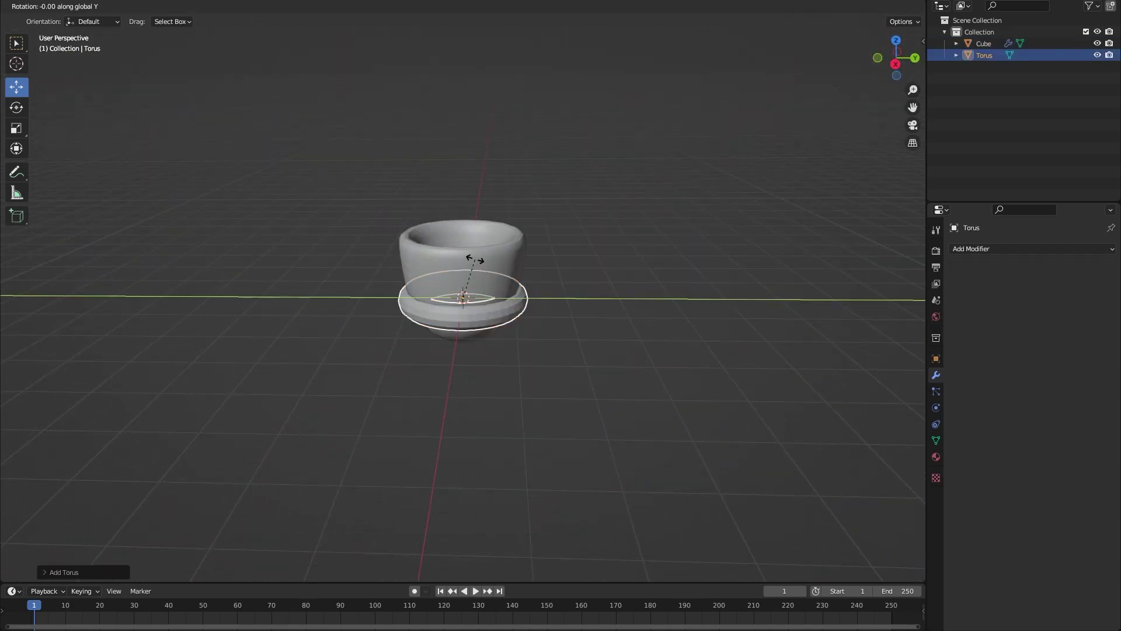
pyautogui.press('r')
pyautogui.press('x')
pyautogui.press('9')
pyautogui.press('0')
pyautogui.press('Return')
# Shrink the torus and move it about 1.2 m along Y and 0.7 m up to the cup's side.
pyautogui.press('s')
pyautogui.click(536, 296)
pyautogui.press('g')
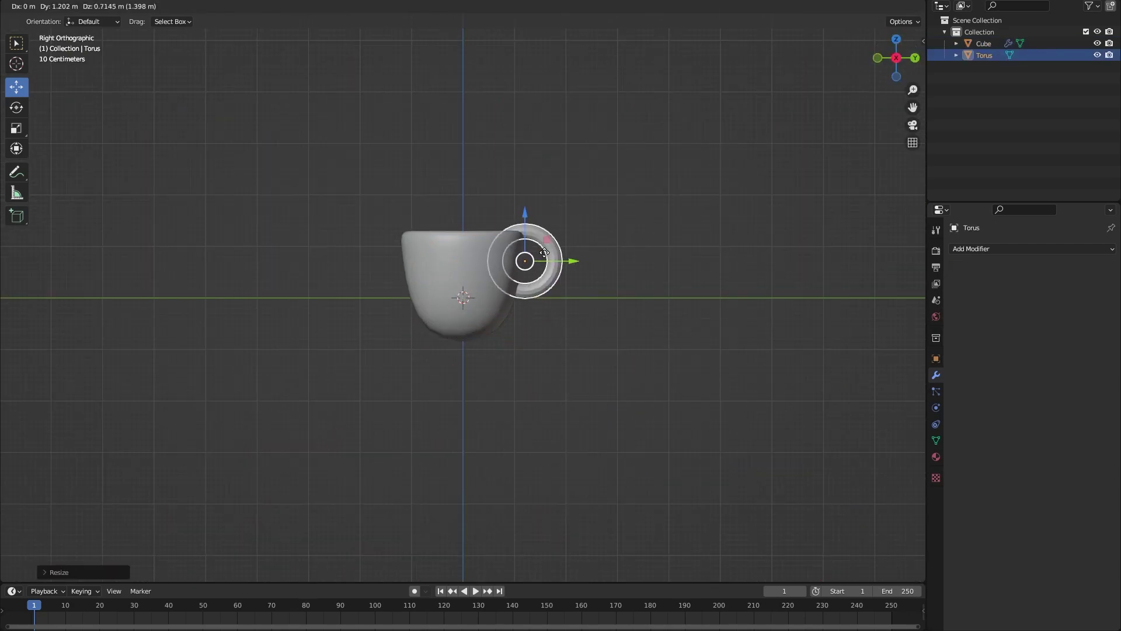
pyautogui.click(548, 260)
# Shade the torus handle smooth and fit it against the cup by scaling it down and repositioning it.
pyautogui.rightClick(547, 259)
pyautogui.click(547, 259)
pyautogui.keyDown('shift'); pyautogui.moveTo(586, 249); pyautogui.dragTo(583, 252, button='middle'); pyautogui.keyUp('shift')
pyautogui.scroll(5, 583, 255)
pyautogui.press('s')
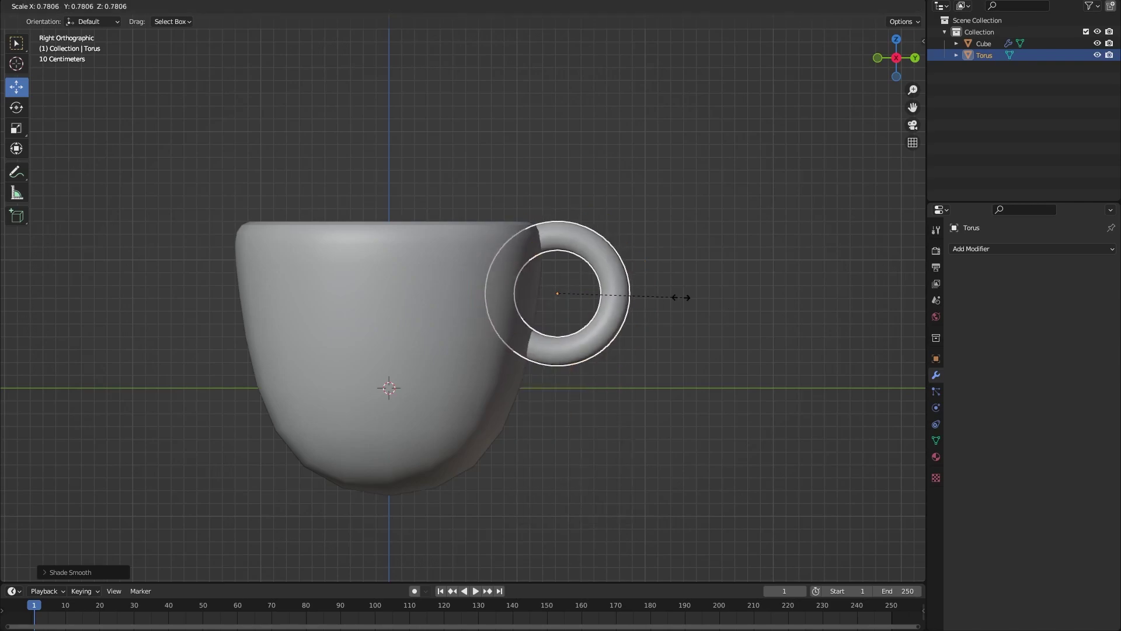
pyautogui.click(558, 292)
pyautogui.press('g')
pyautogui.click(546, 282)
pyautogui.click(637, 300)
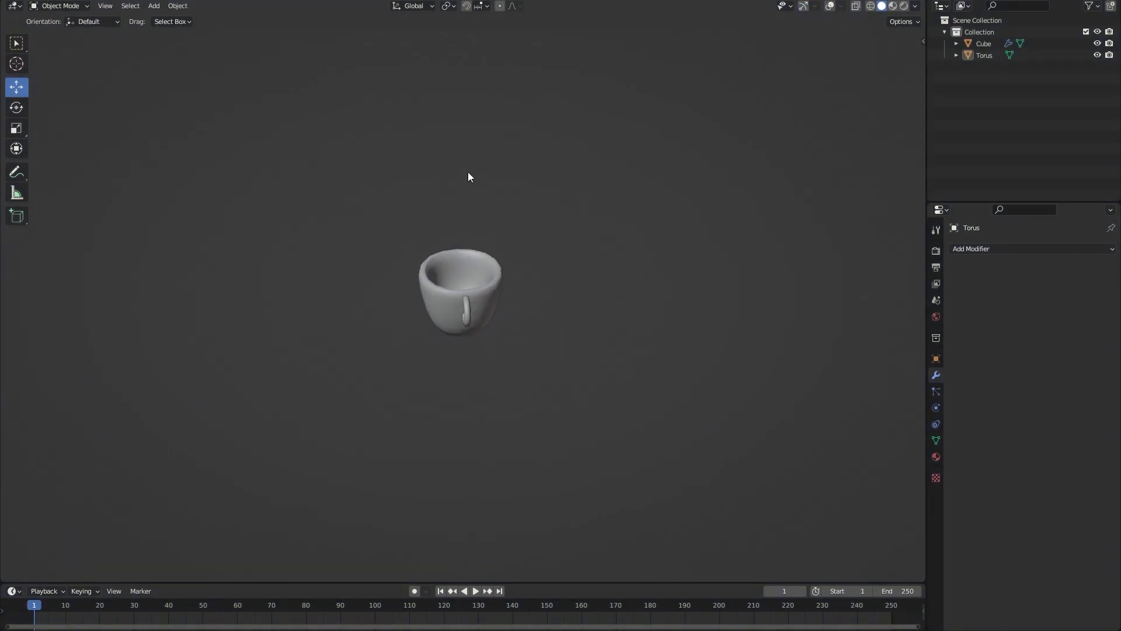
# Add an Array modifier to the floor plank Cube.006 with a relative offset X factor of -1.
pyautogui.moveTo(468, 172); pyautogui.dragTo(530, 205, button='middle')
pyautogui.scroll(3, 591, 160)
pyautogui.scroll(-2, 530, 205)
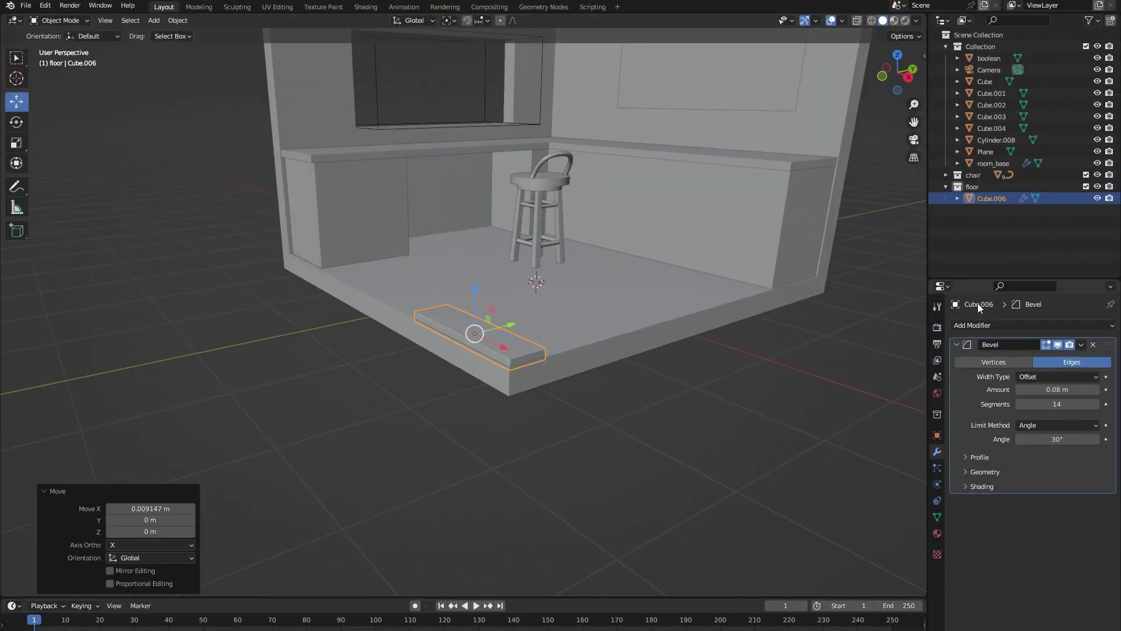
pyautogui.click(970, 324)
pyautogui.click(864, 356)
pyautogui.moveTo(763, 364); pyautogui.dragTo(816, 472, button='middle')
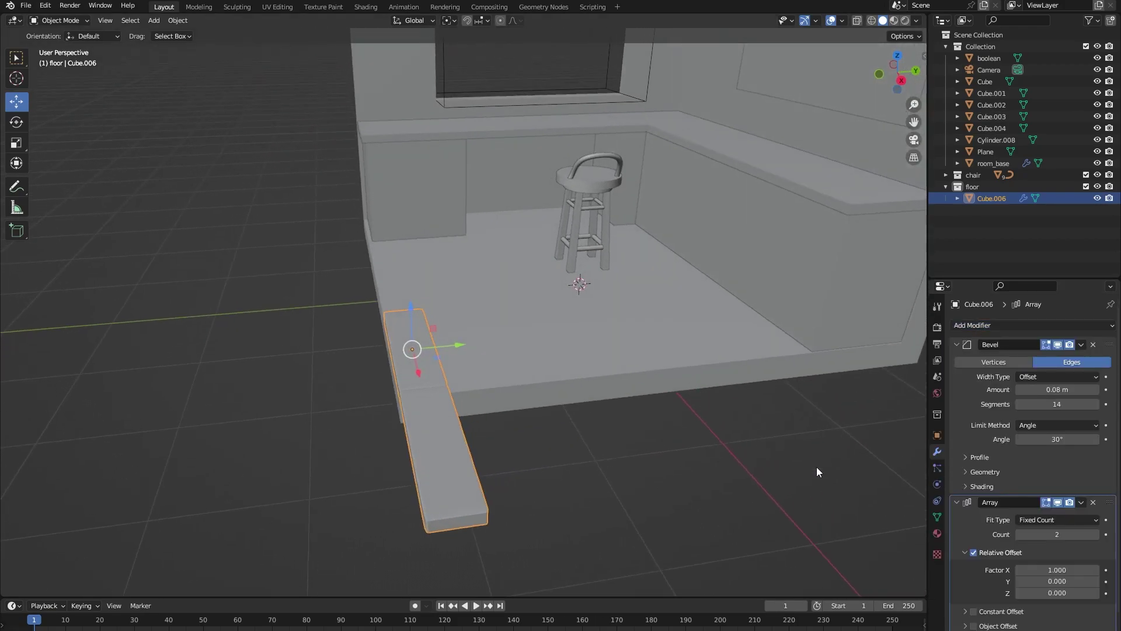
pyautogui.write('-1')
pyautogui.press('Return')
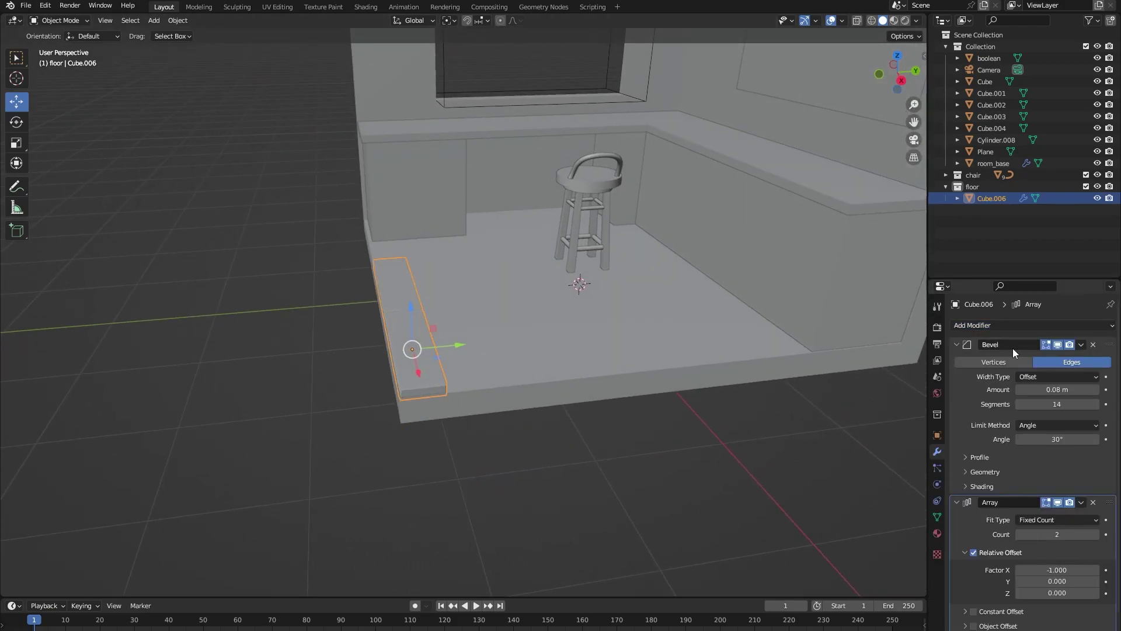
# Set the plank array's relative offset X factor to -1.01 to leave a thin gap between the planks.
pyautogui.moveTo(450, 278); pyautogui.dragTo(518, 225, button='middle')
pyautogui.scroll(4, 518, 225)
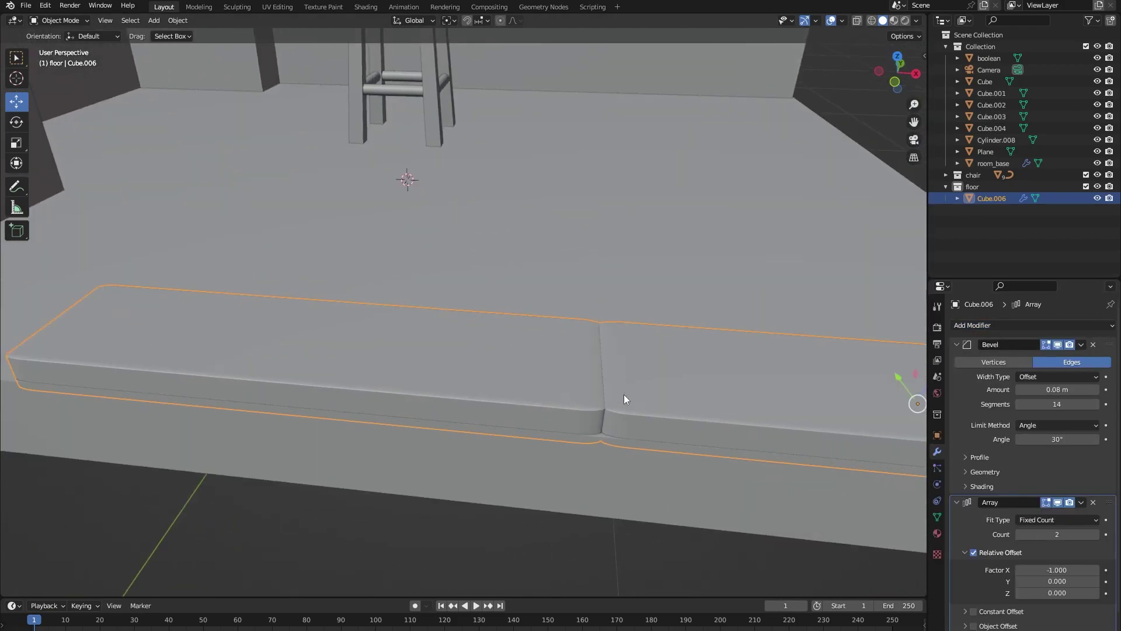
pyautogui.click(1020, 574)
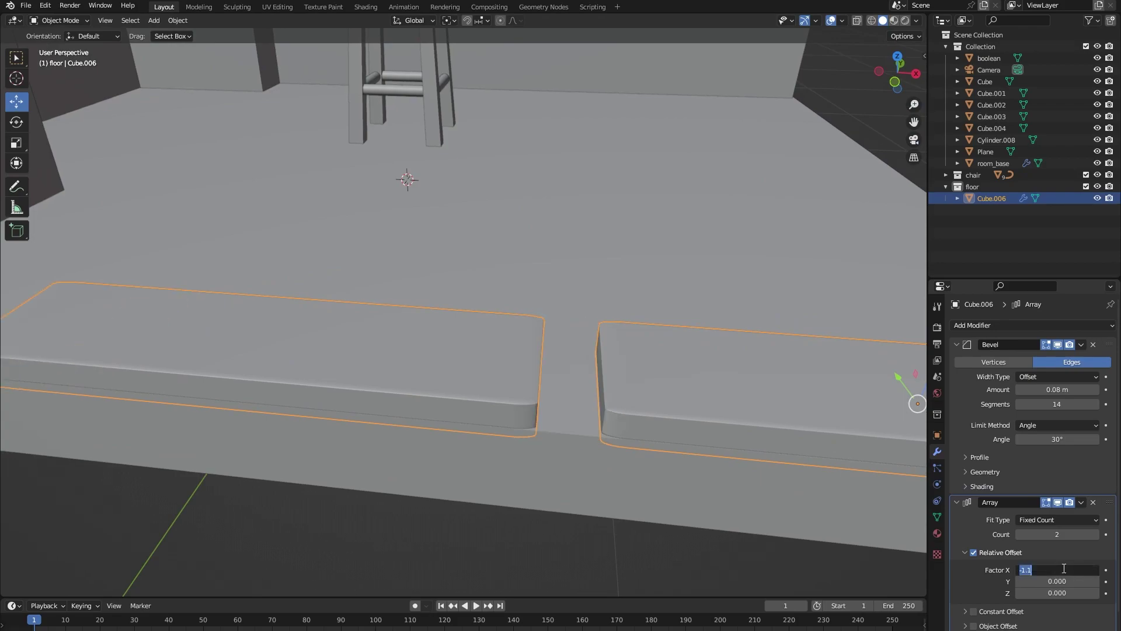
pyautogui.press('Return')
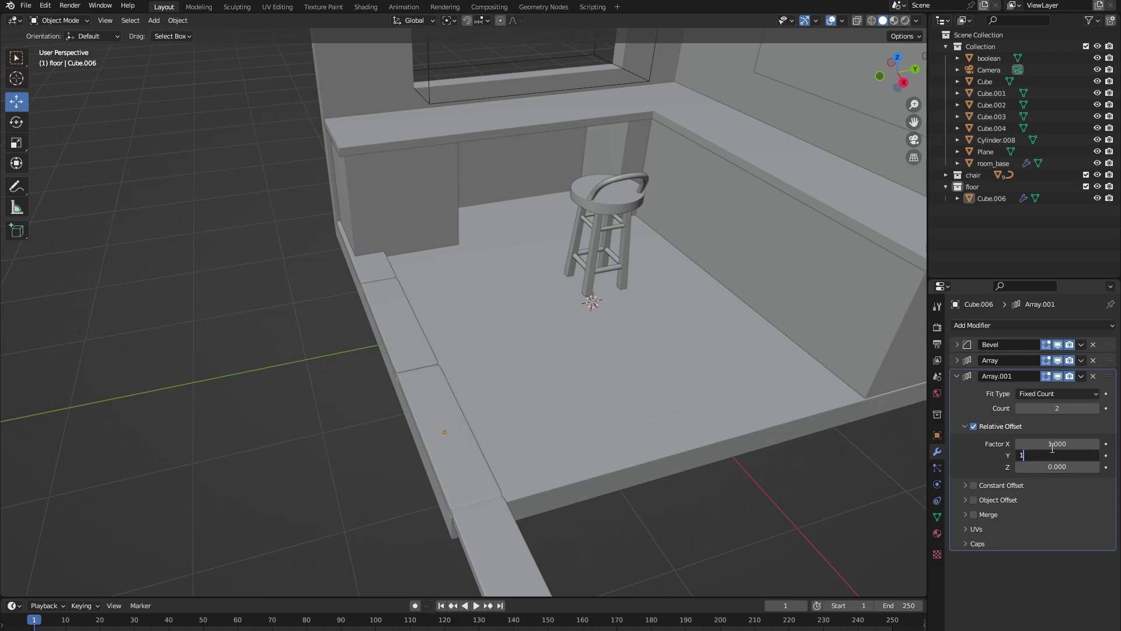
# Add a second Array modifier to the planks with relative offset factors of 0 in X and 1.040 in Y.
pyautogui.press('Return')
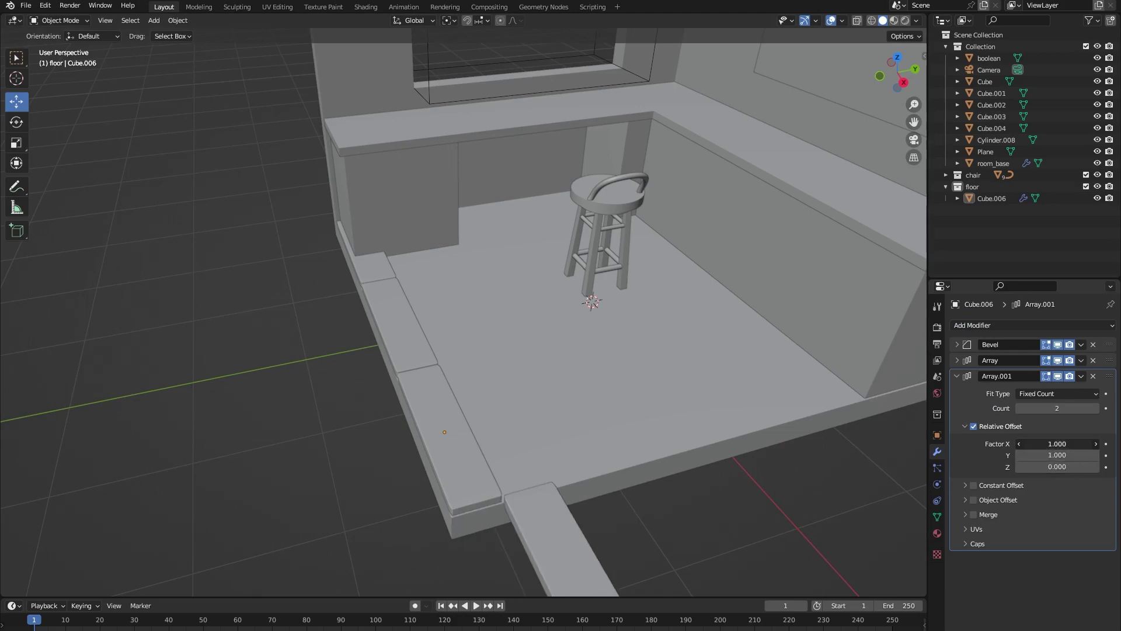
pyautogui.press('Return')
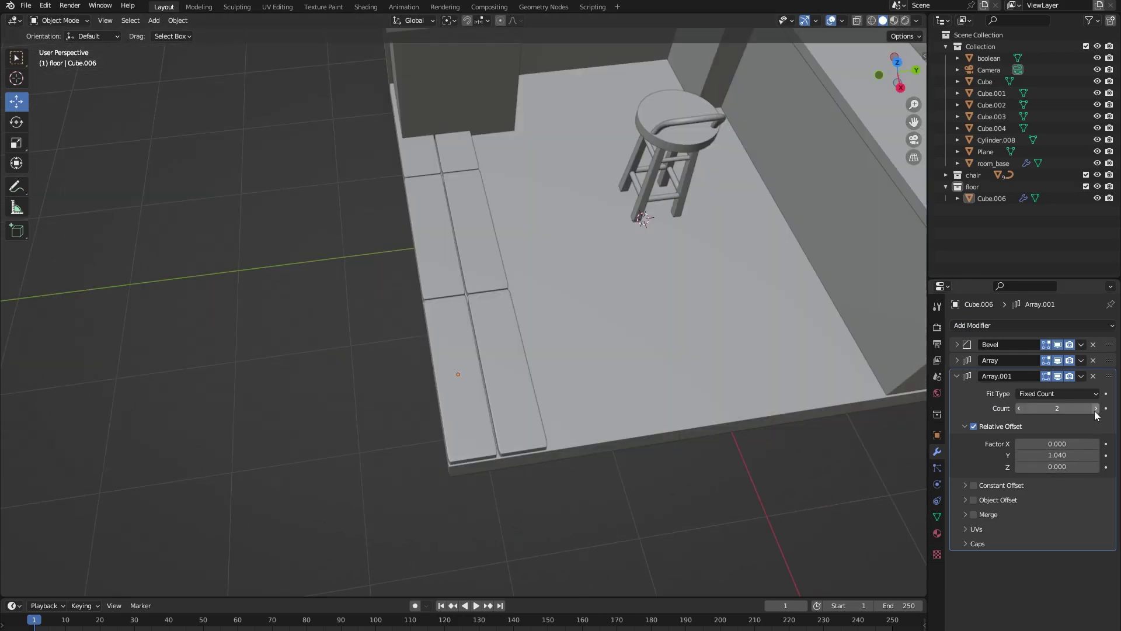
# Raise the second array's count to 11 so that the plank rows cover the room's floor.
pyautogui.click(1097, 409)
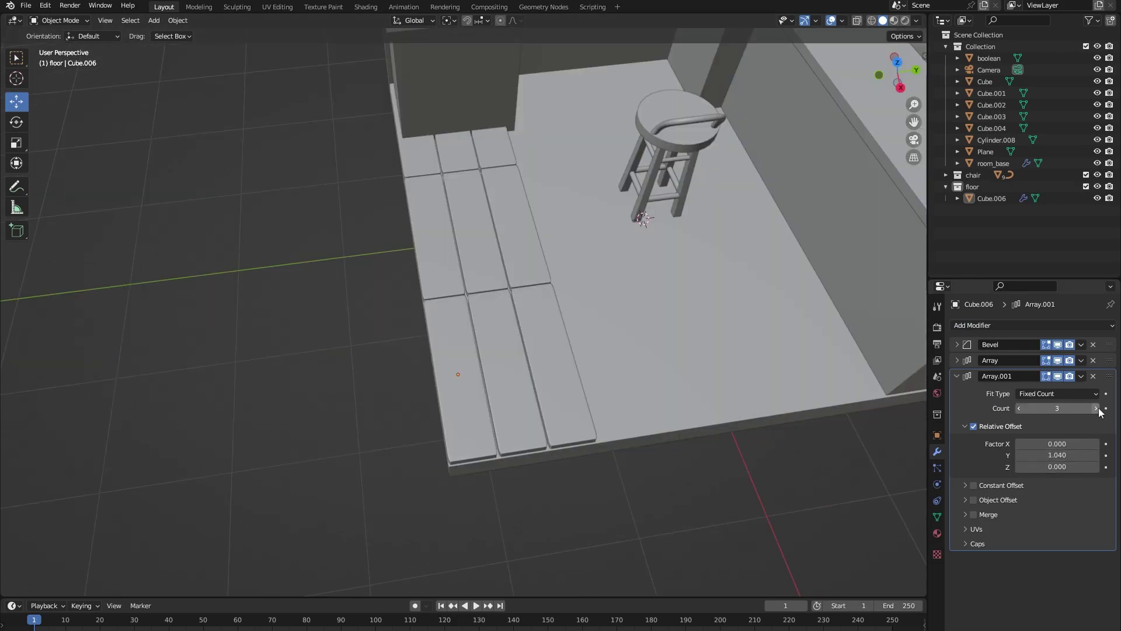
pyautogui.click(1096, 409)
pyautogui.click(1097, 408)
pyautogui.click(1097, 408)
pyautogui.click(1096, 408)
pyautogui.click(1097, 408)
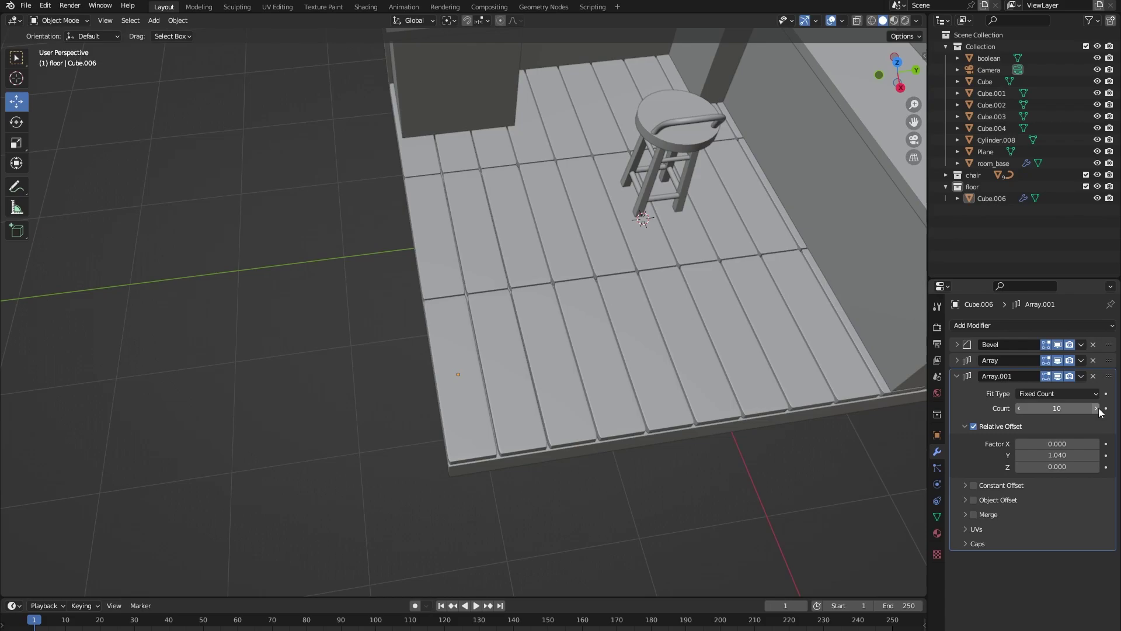
pyautogui.scroll(-4, 729, 379)
pyautogui.moveTo(729, 380); pyautogui.dragTo(782, 365, button='middle')
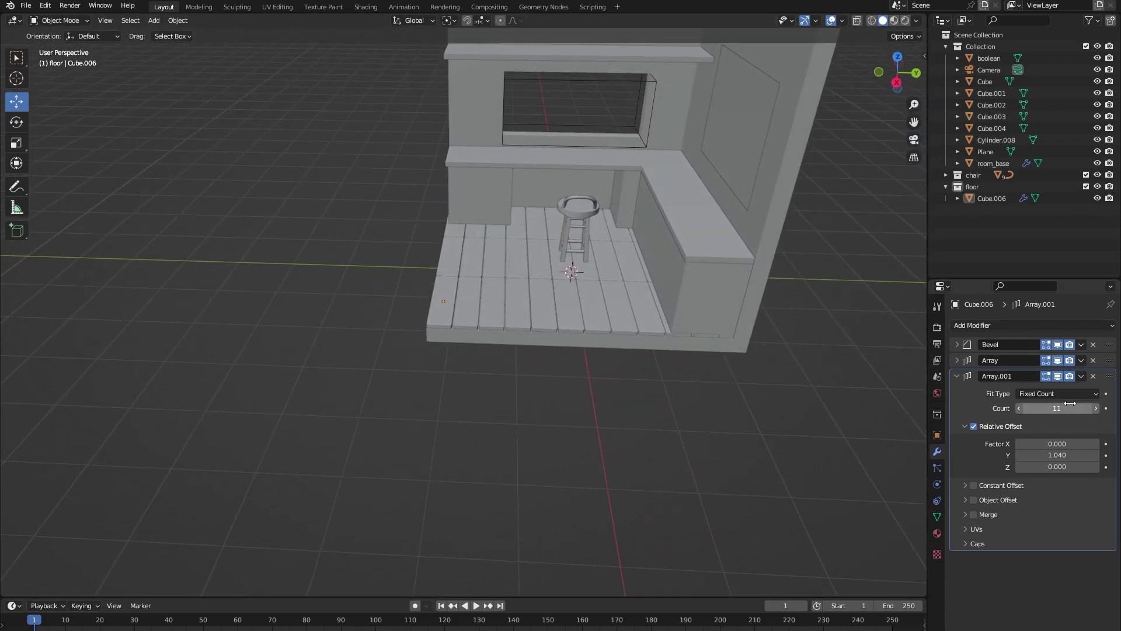
pyautogui.scroll(5, 647, 307)
pyautogui.moveTo(586, 278)
pyautogui.mouseDown(button='middle')
pyautogui.moveTo(601, 266)
pyautogui.moveTo(568, 289)
pyautogui.mouseUp(button='middle')
pyautogui.click(570, 288)
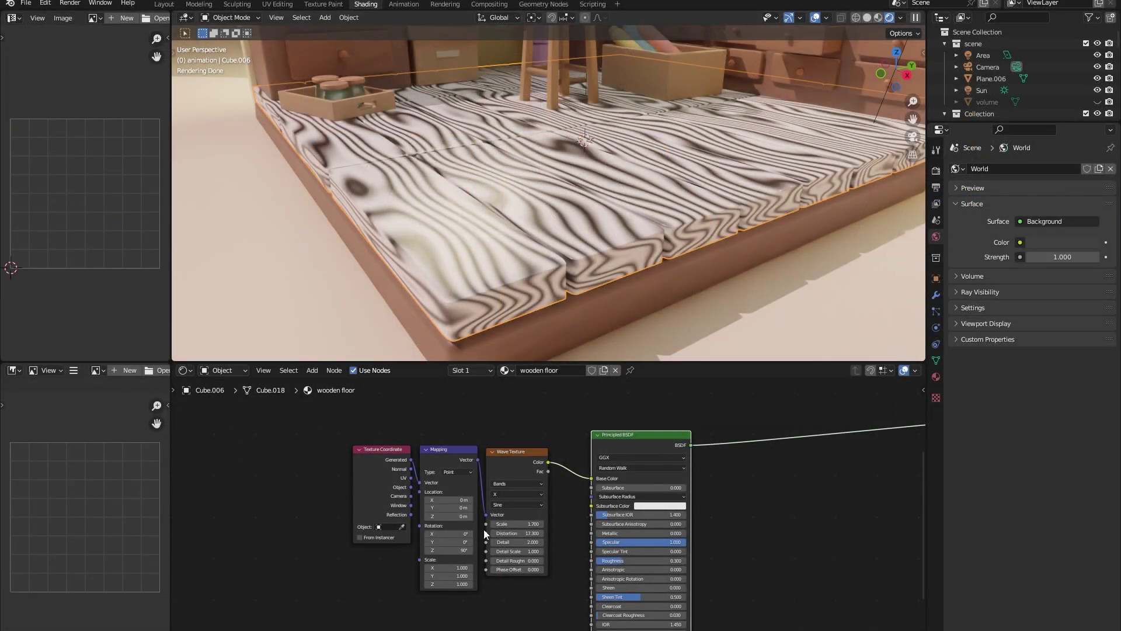
# Insert a brown ColorRamp between the Wave Texture's color and the Principled BSDF's base color in the wooden floor material.
pyautogui.scroll(4, 504, 552)
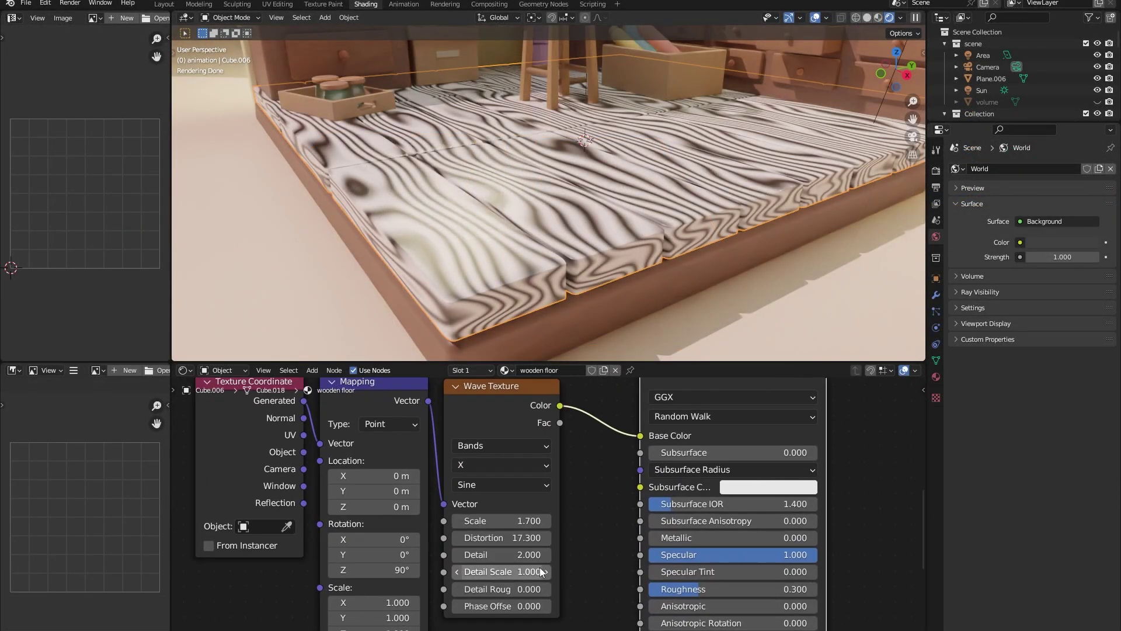
pyautogui.scroll(-5, 541, 528)
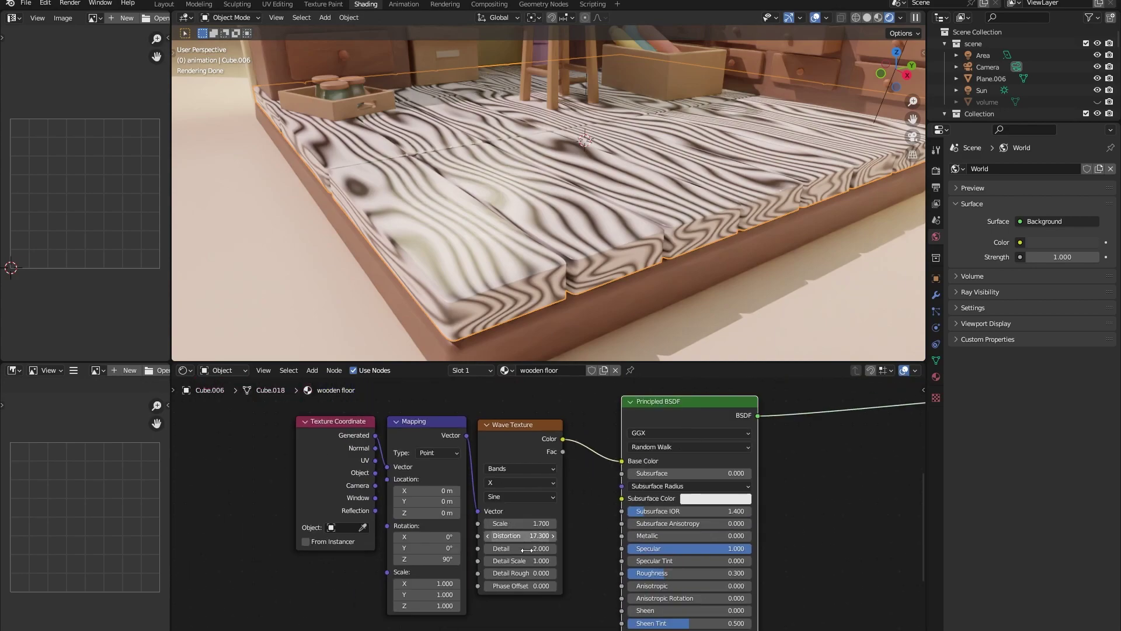
pyautogui.moveTo(719, 407); pyautogui.dragTo(554, 505)
pyautogui.scroll(4, 597, 482)
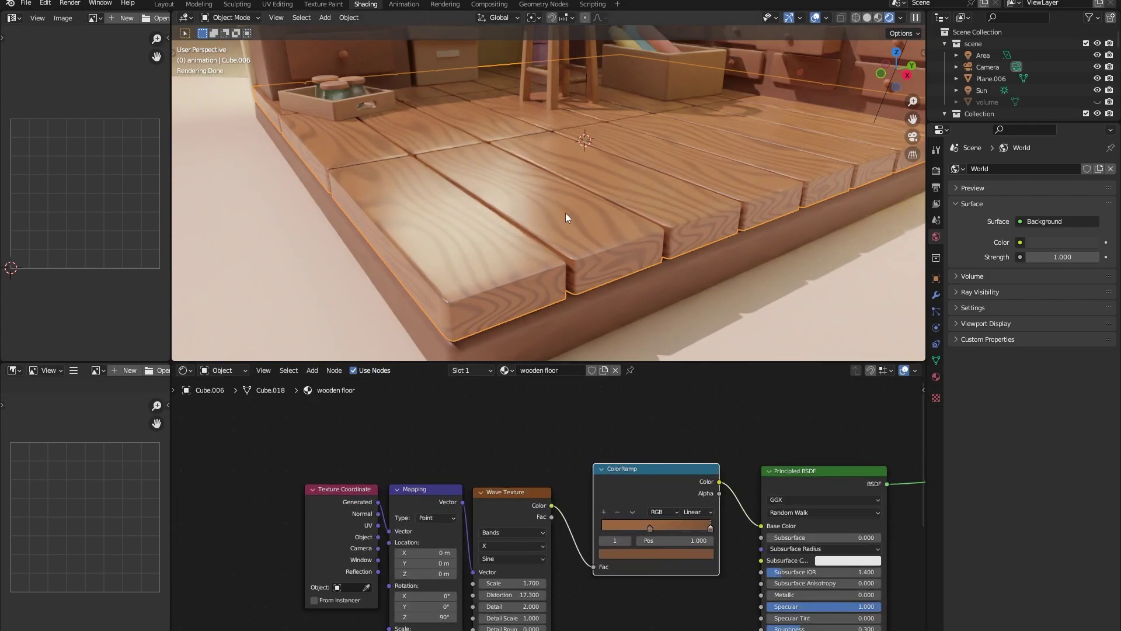
# Fit the curved stem to the purple flower by adjusting its top control point and moving its bottom point about 0.13 m along X.
pyautogui.moveTo(664, 313); pyautogui.dragTo(585, 320, button='middle')
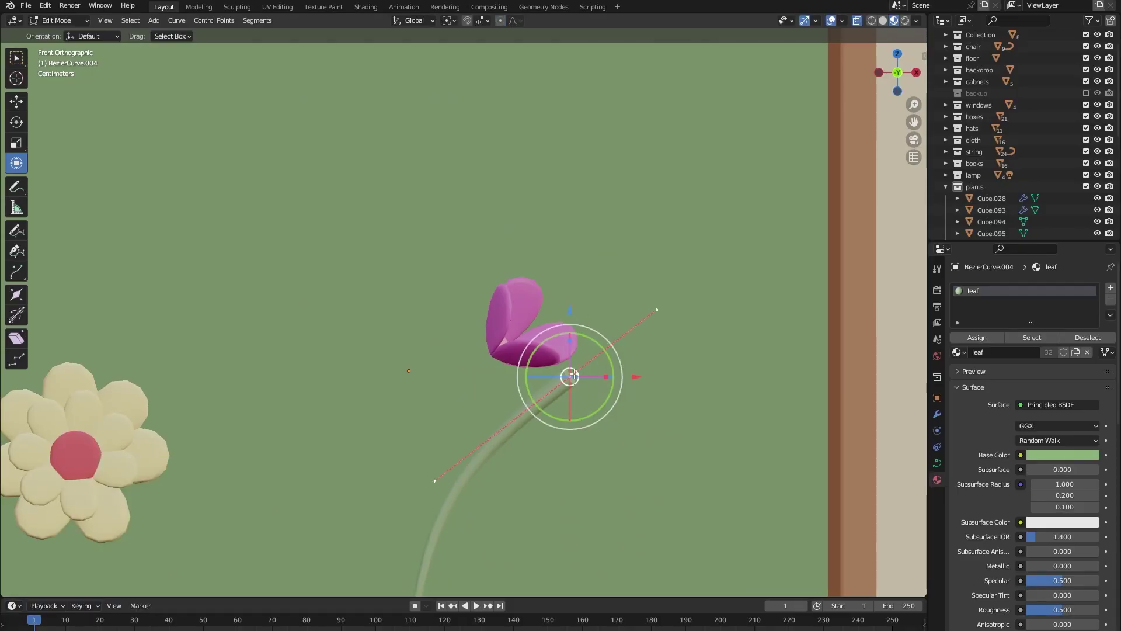
pyautogui.press('s')
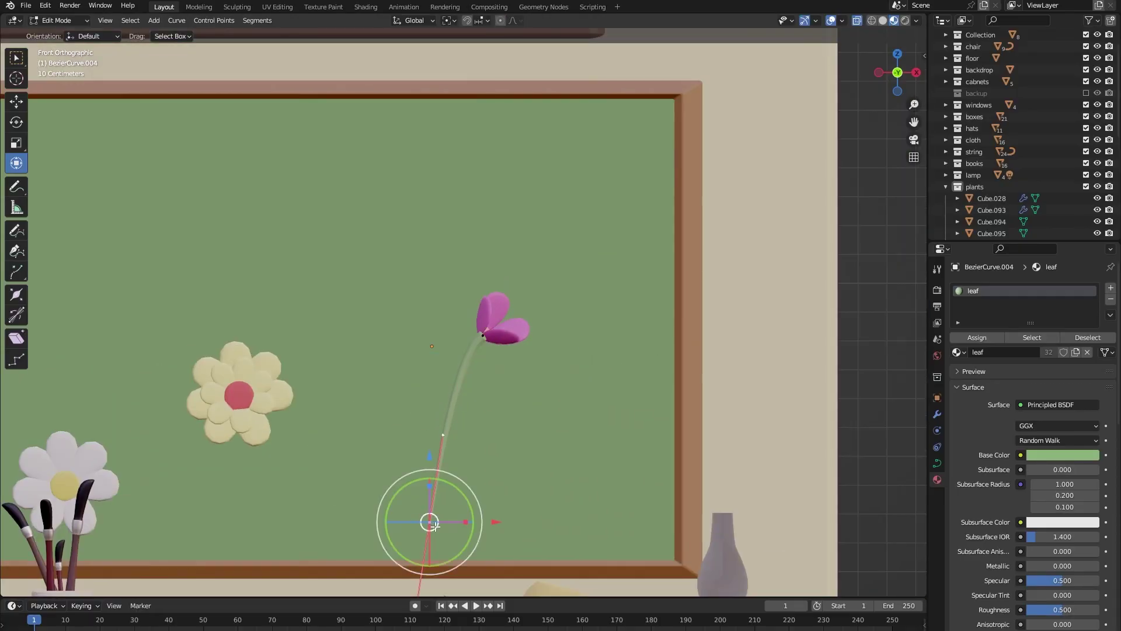
pyautogui.click(636, 449)
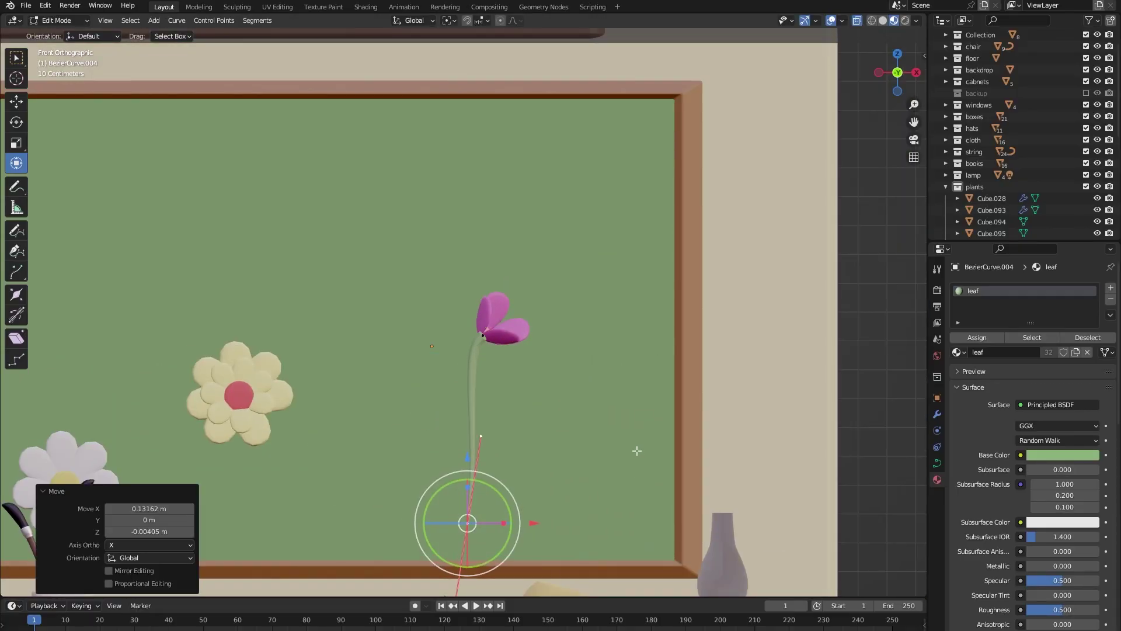
# Scale the taller steam wisp to about 0.75 and lower it about 0.06 m along Z toward the cup.
pyautogui.hotkey('alt', 's')
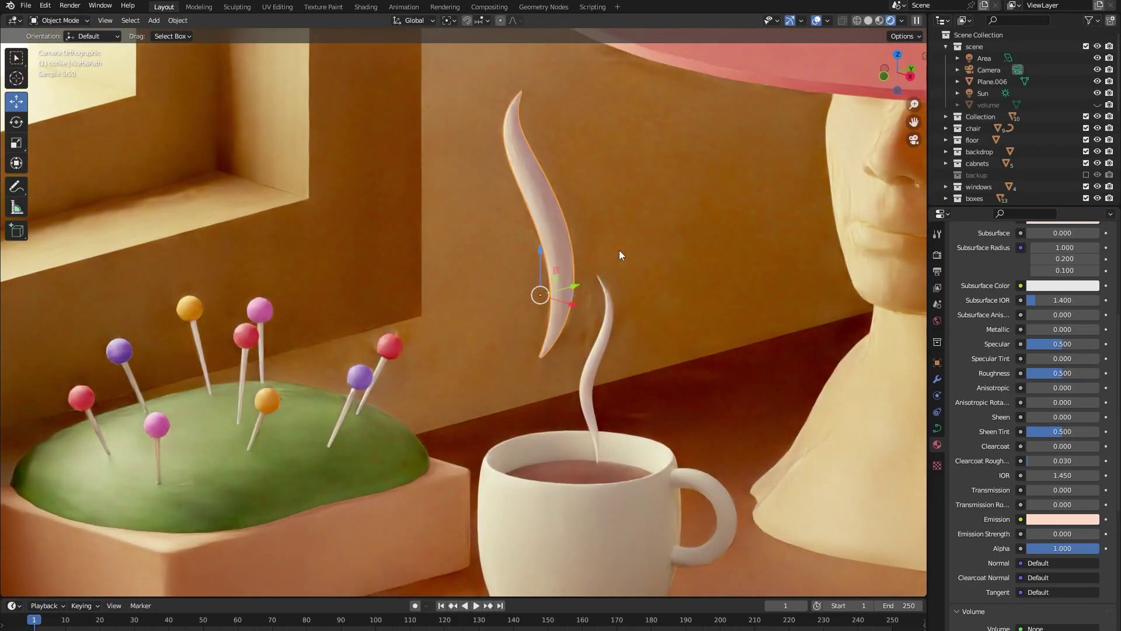
pyautogui.press('s')
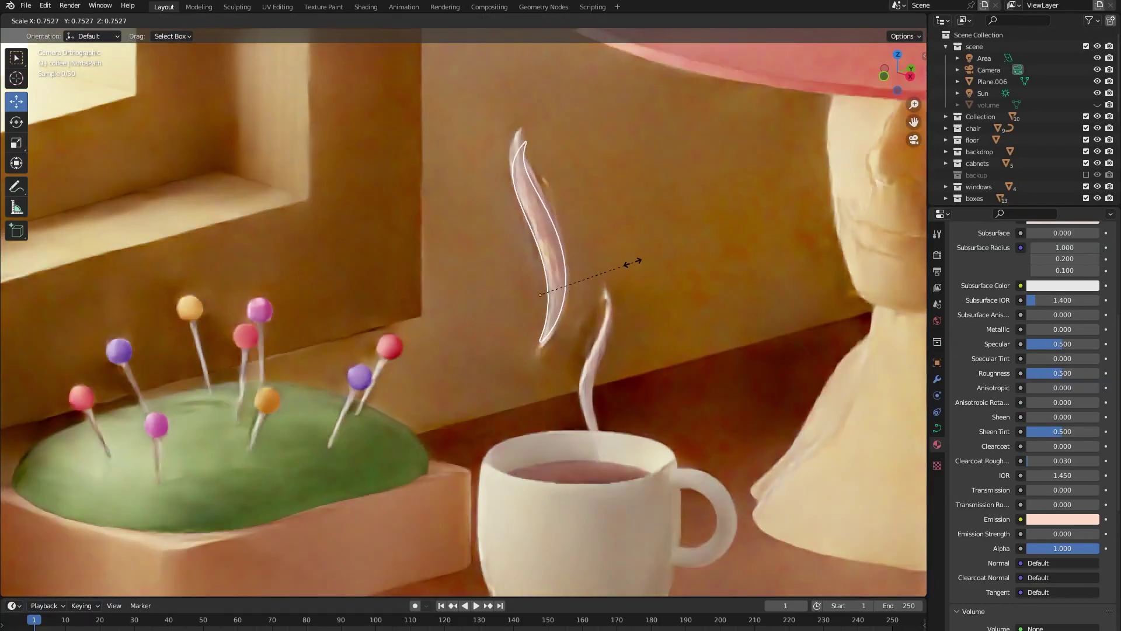
pyautogui.click(567, 268)
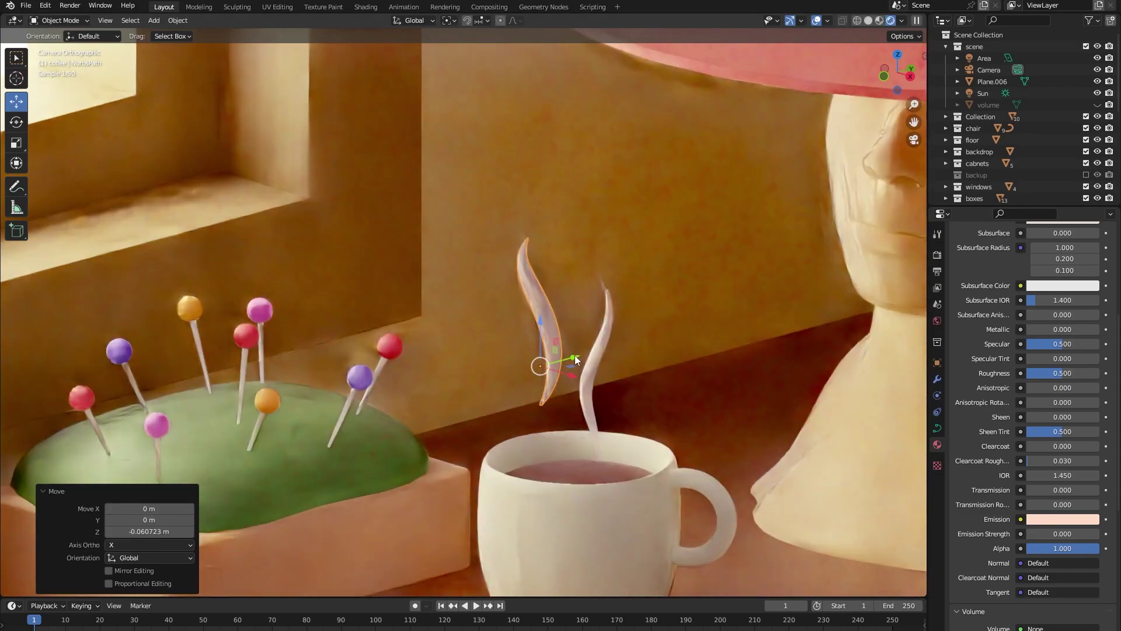
# Add a Bezier curve for the hanging vine with a round bevel of 0.02 m depth and filled caps.
pyautogui.hotkey('shift', 'a')
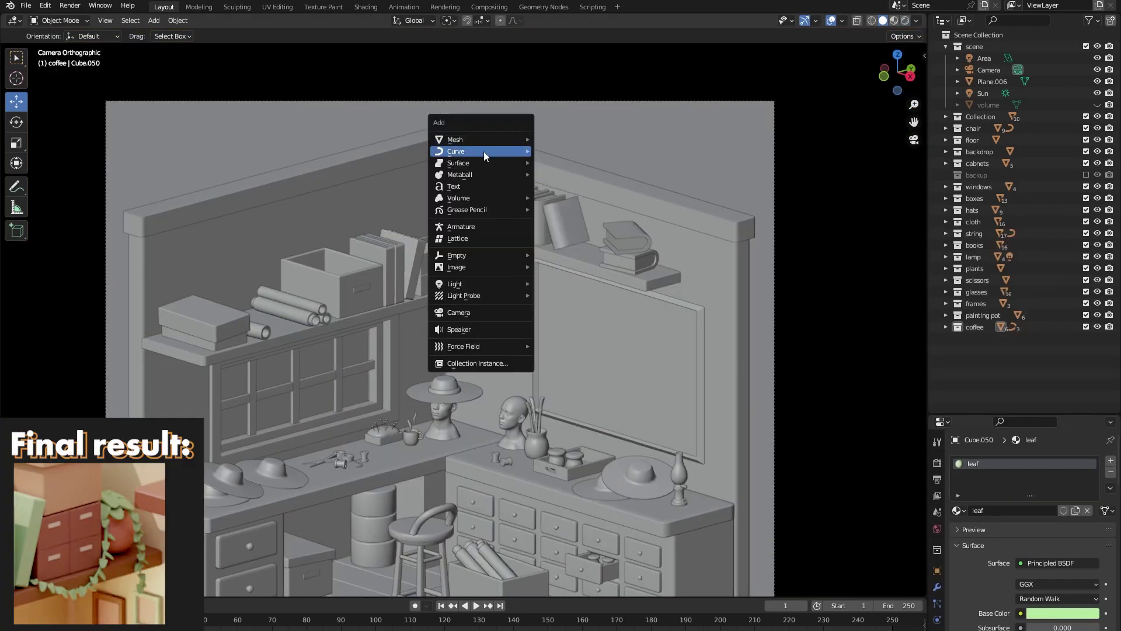
pyautogui.moveTo(483, 152)
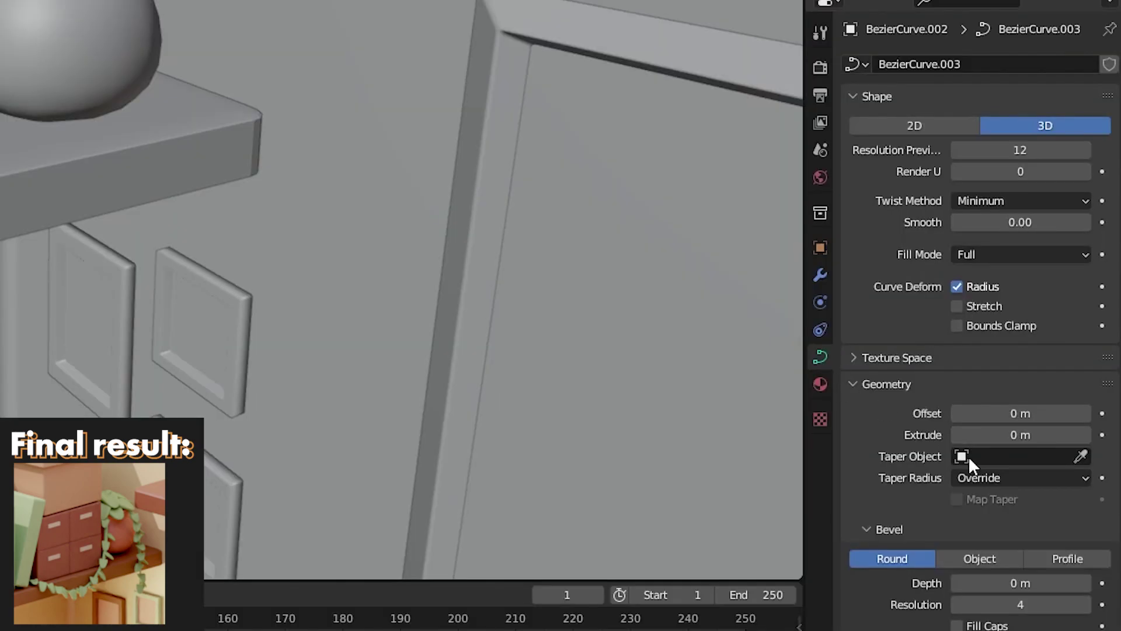
pyautogui.scroll(-2, 969, 456)
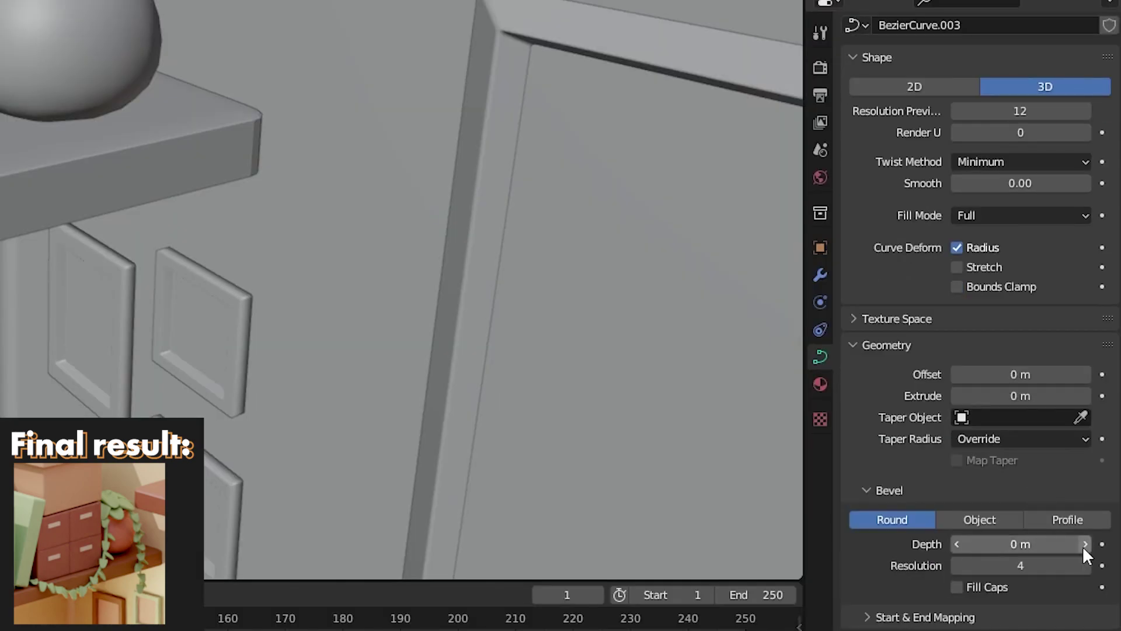
pyautogui.click(1083, 545)
pyautogui.click(972, 588)
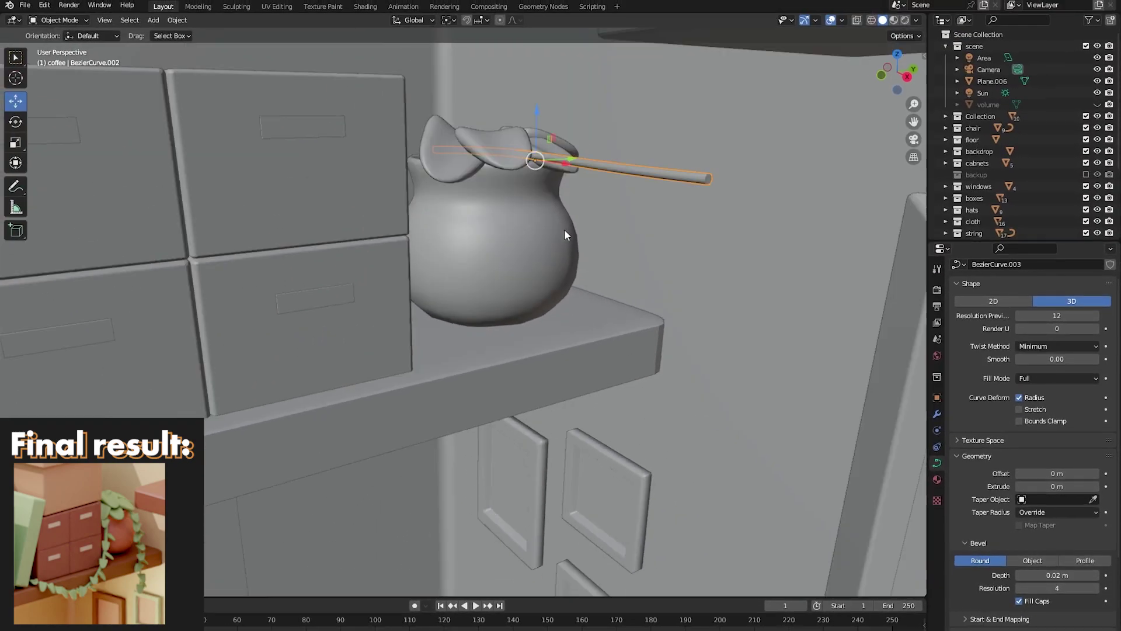
# Shape the vine curve by moving its control points so it hangs from the plant pot past the shelf edge.
pyautogui.scroll(-1, 566, 235)
pyautogui.press('Tab')
pyautogui.moveTo(647, 187); pyautogui.dragTo(629, 402)
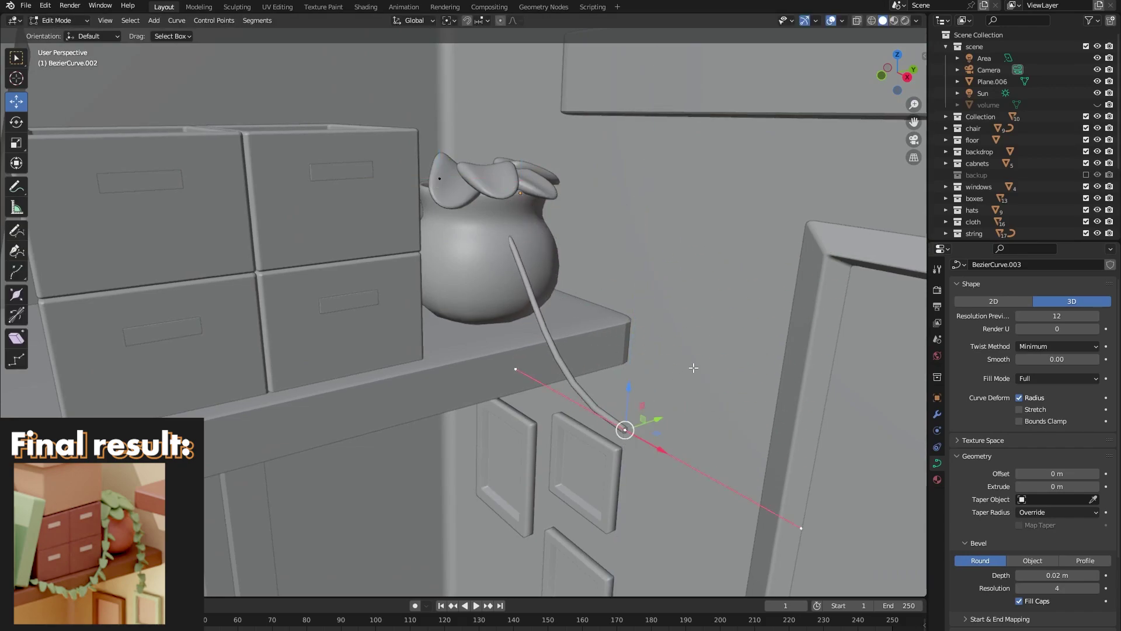
pyautogui.moveTo(694, 367); pyautogui.dragTo(756, 478, button='middle')
pyautogui.moveTo(734, 342); pyautogui.dragTo(556, 382)
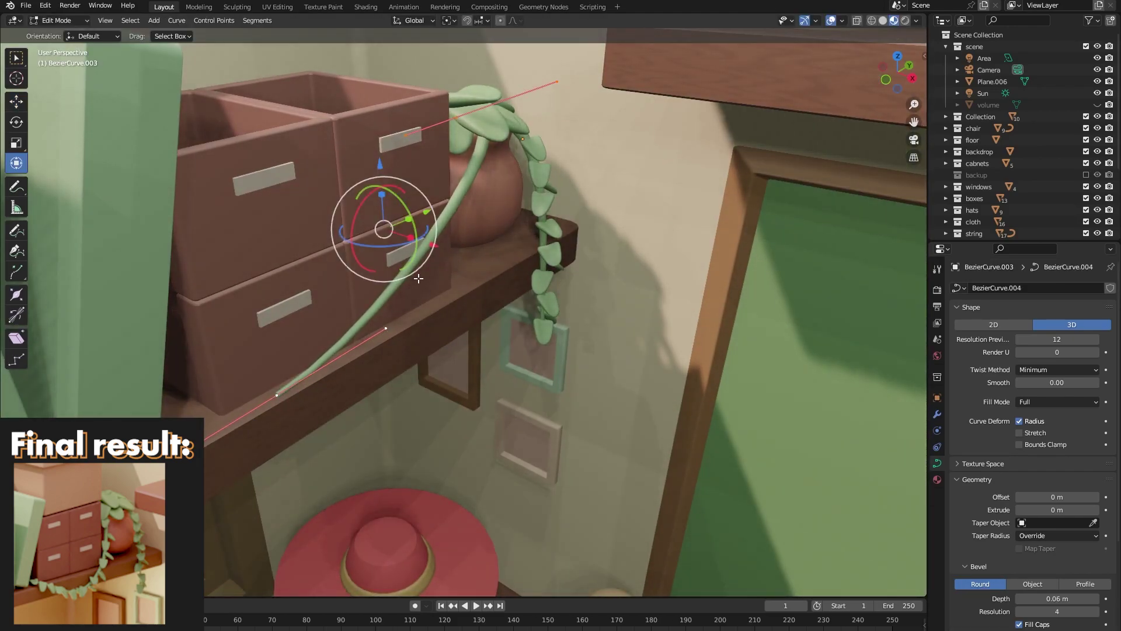
# Subdivide the vine segment running beside the brown boxes and lower its new middle point so the vine drapes along the shelf.
pyautogui.rightClick(419, 278)
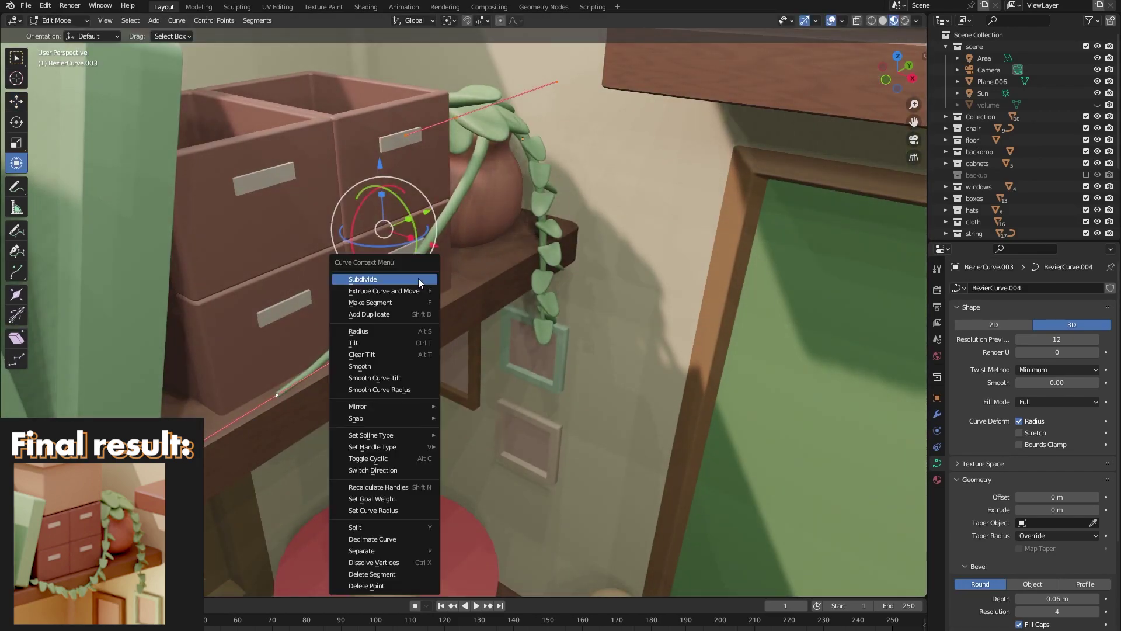
pyautogui.click(419, 278)
pyautogui.click(452, 212)
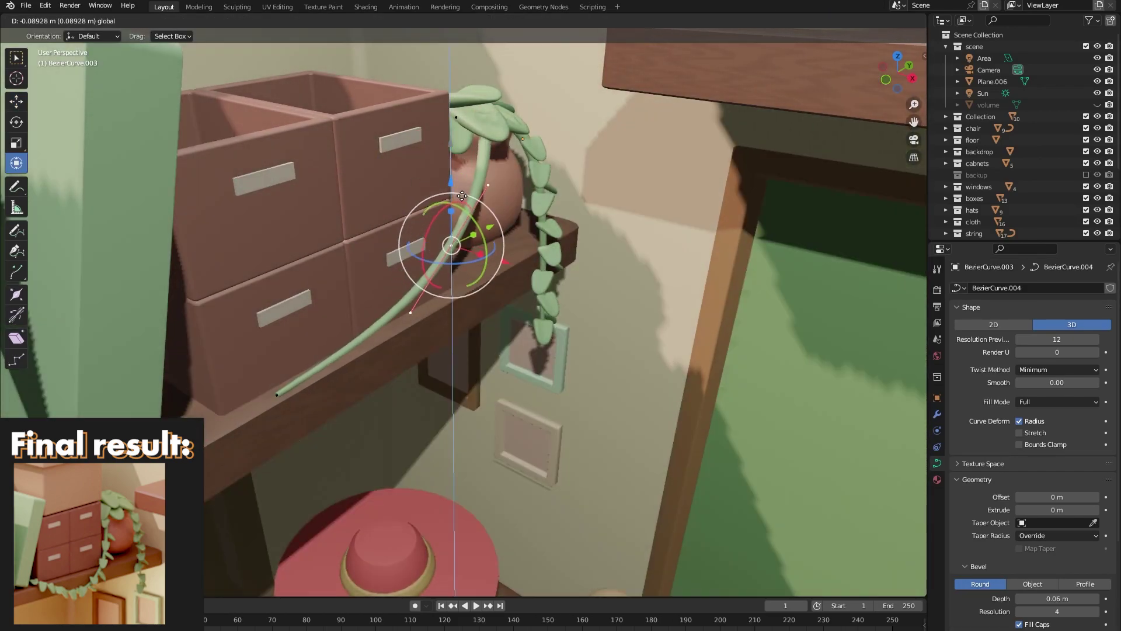
pyautogui.moveTo(456, 246); pyautogui.dragTo(500, 225, button='middle')
pyautogui.scroll(3, 462, 214)
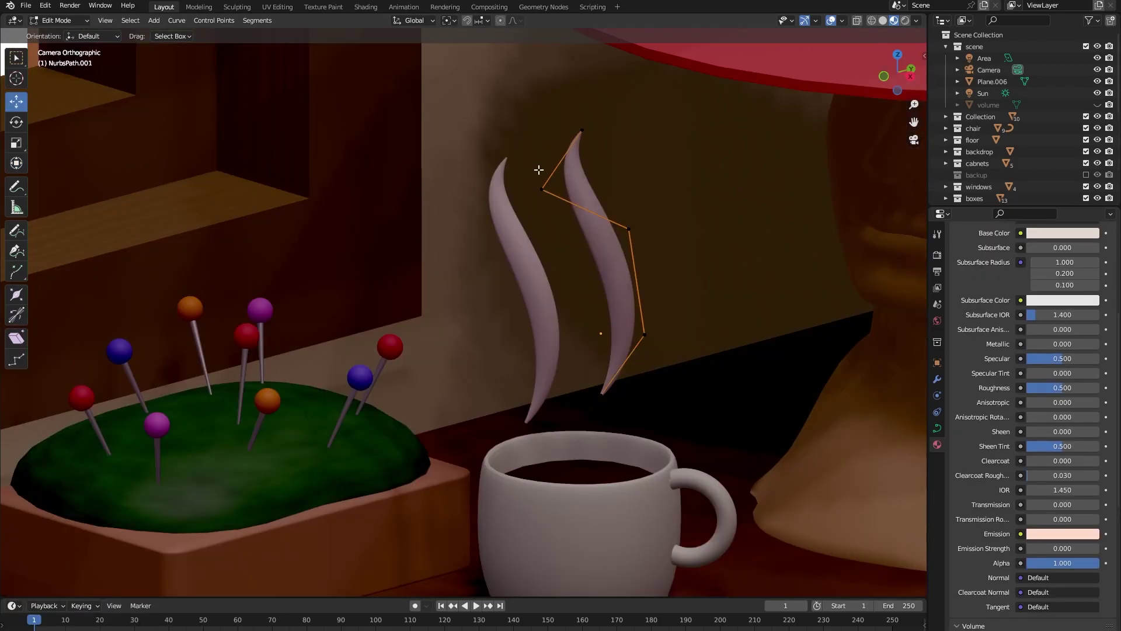
# Bend the second steam wisp above the cup into an S-shape by moving its middle control points to alternating sides.
pyautogui.click(538, 188)
pyautogui.moveTo(538, 187); pyautogui.dragTo(646, 173)
pyautogui.click(628, 228)
pyautogui.moveTo(628, 229); pyautogui.dragTo(548, 233)
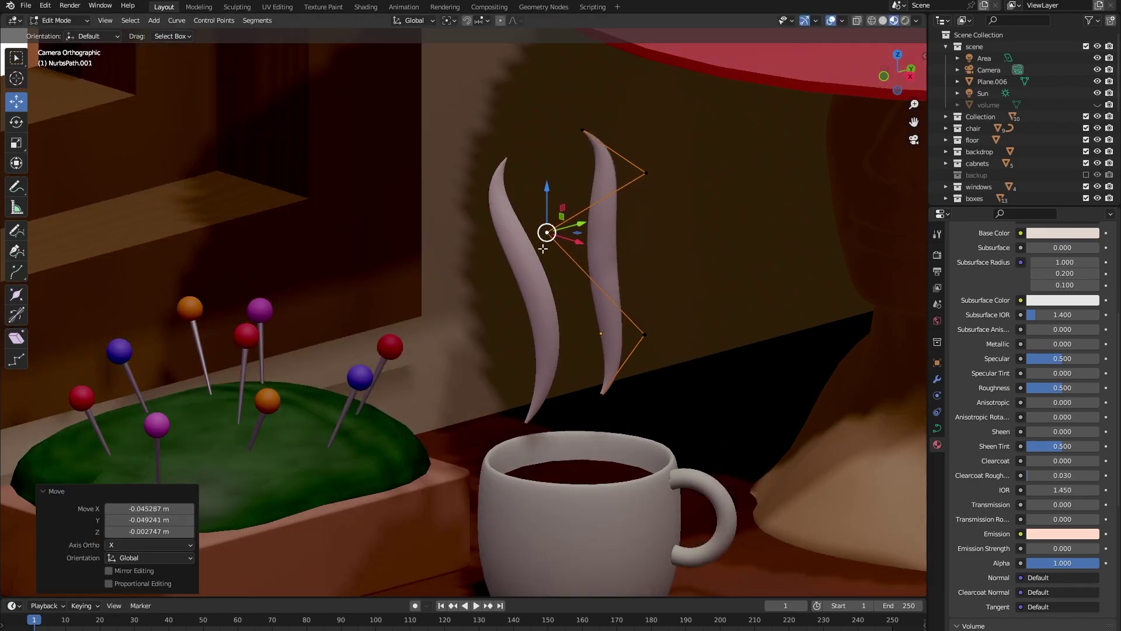
pyautogui.click(644, 334)
pyautogui.moveTo(659, 341); pyautogui.dragTo(718, 292)
pyautogui.press('e')
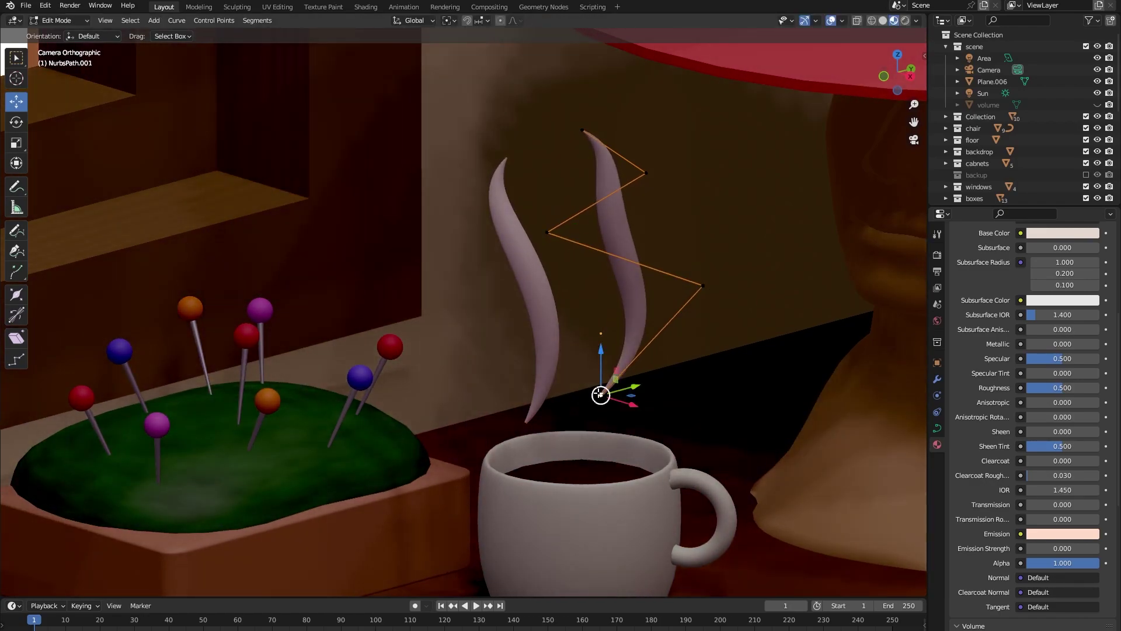
# Taper the steam's NURBS path to a near point at both ends by shrinking the radius of its end control points.
pyautogui.scroll(-2, 643, 394)
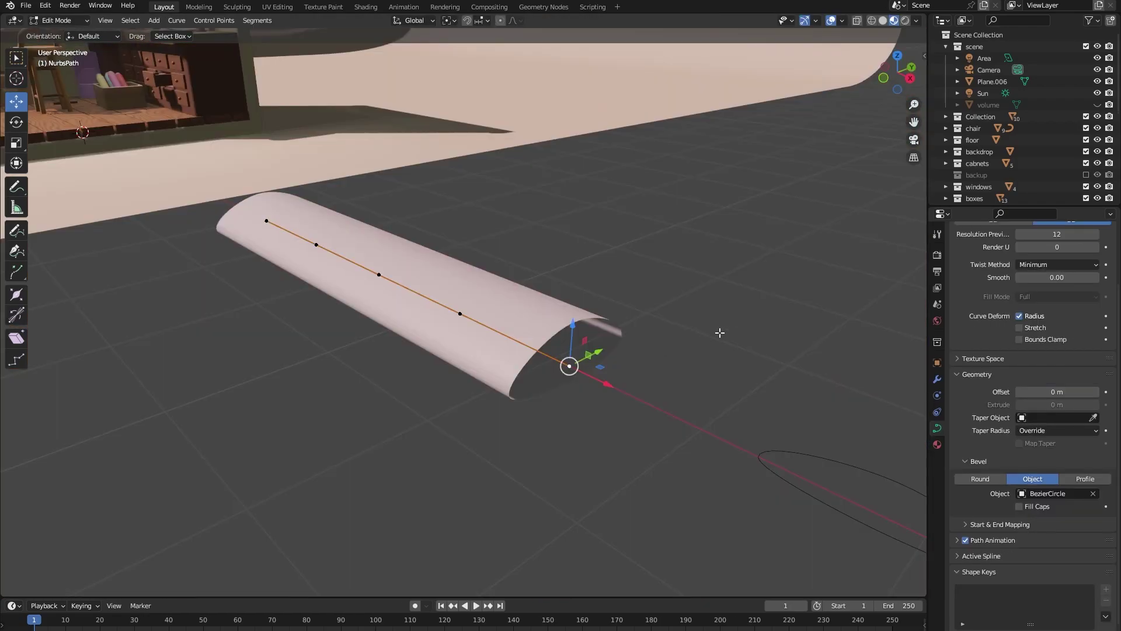
pyautogui.hotkey('alt', 's')
pyautogui.click(586, 359)
pyautogui.moveTo(273, 314); pyautogui.dragTo(321, 330, button='middle')
pyautogui.click(209, 261)
pyautogui.hotkey('alt', 's')
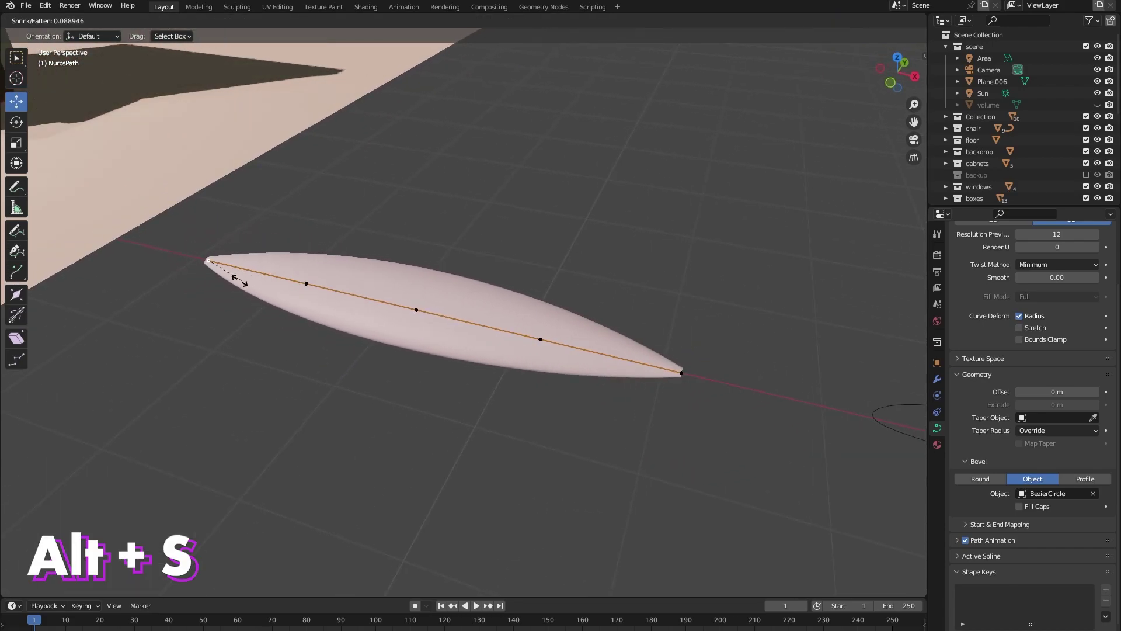
pyautogui.click(210, 273)
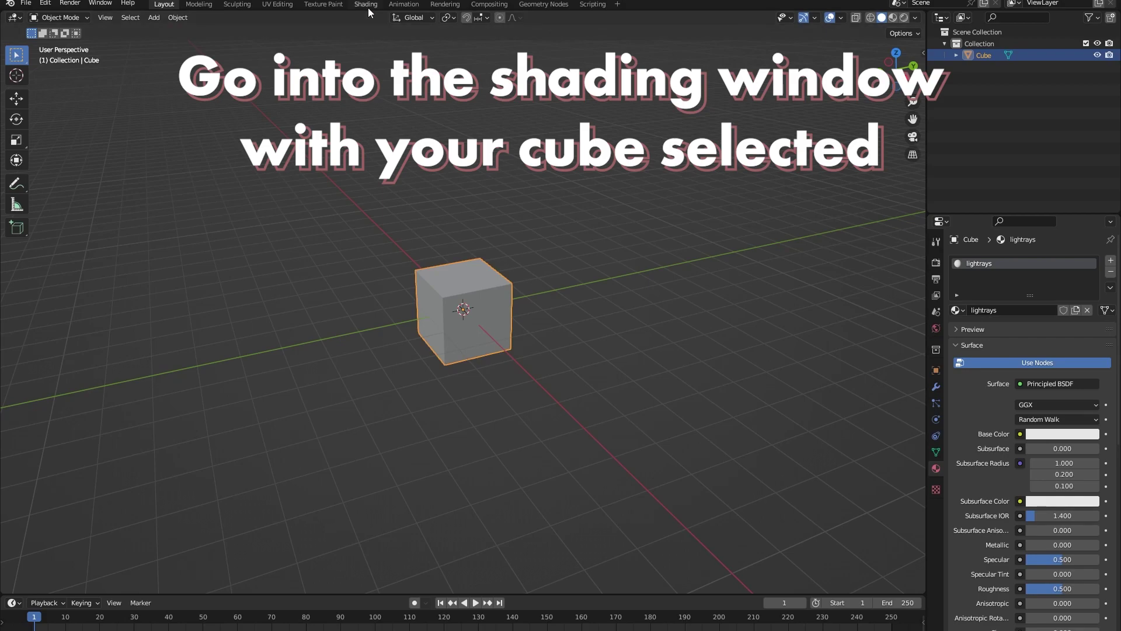
# Replace the cube's Principled BSDF in the lightrays material with a Principled Volume connected to the Material Output's Volume input.
pyautogui.click(368, 6)
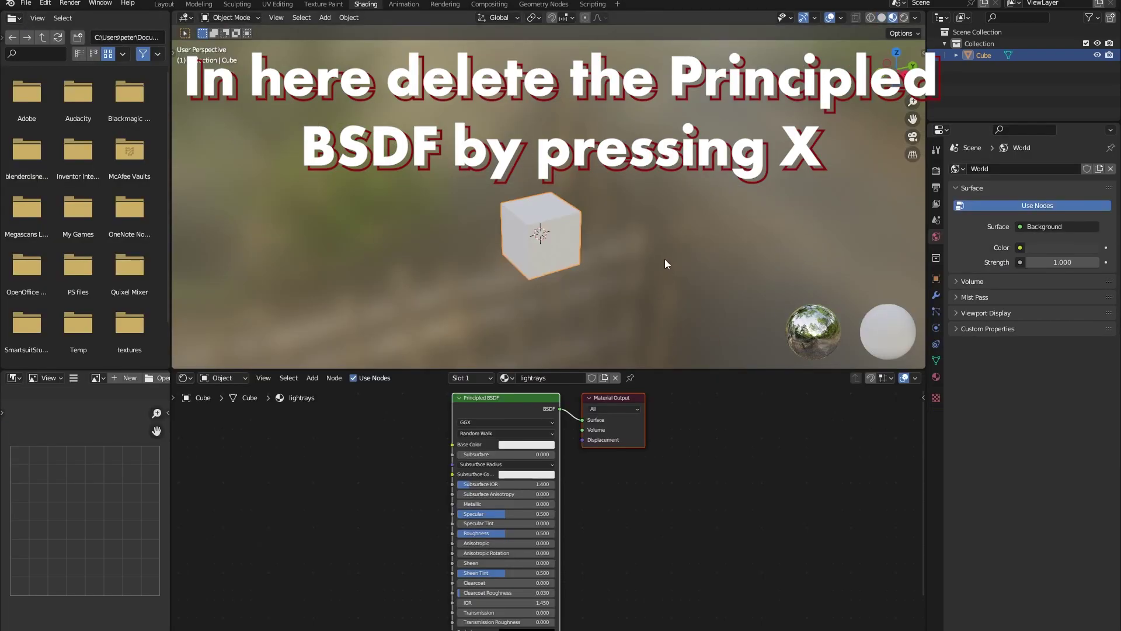
pyautogui.press('x')
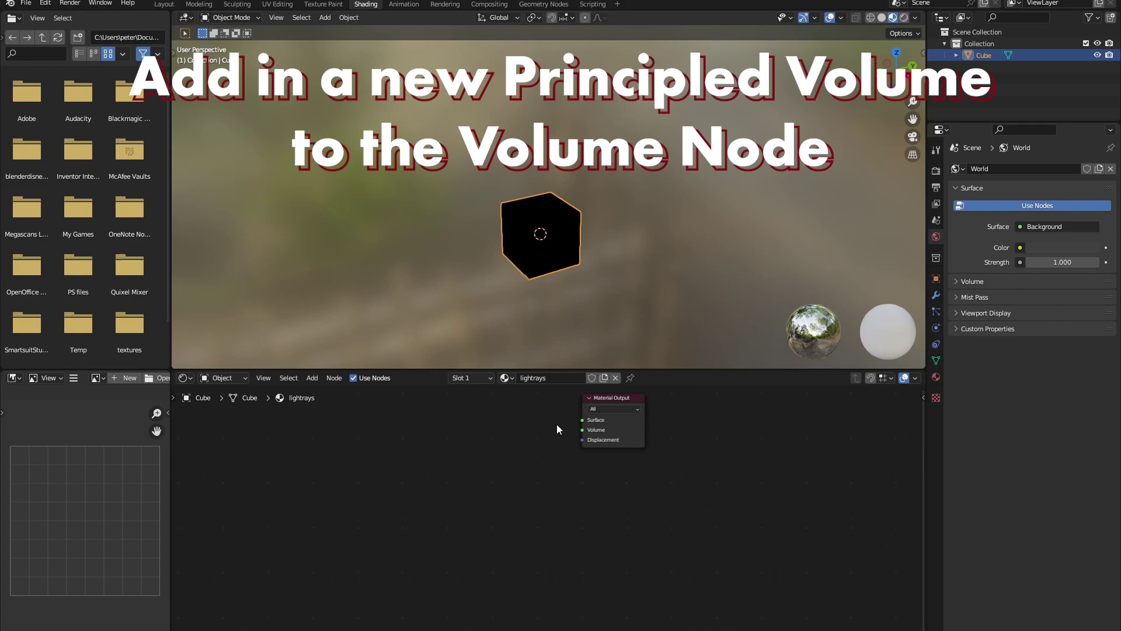
pyautogui.moveTo(583, 430); pyautogui.dragTo(503, 443)
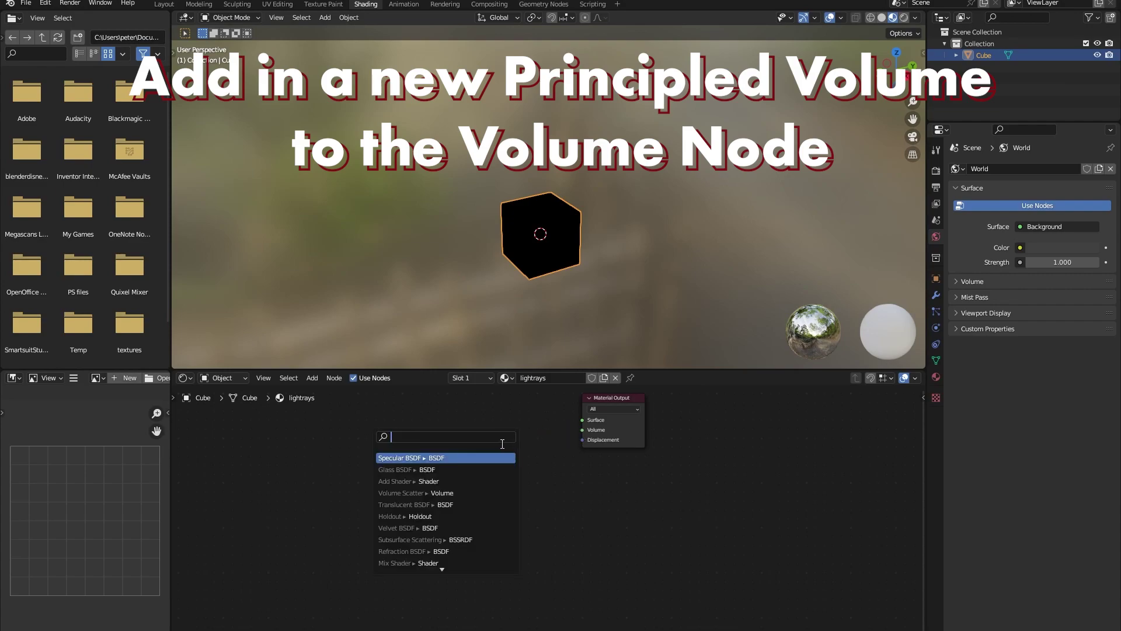
pyautogui.write('princ')
pyautogui.press('Down')
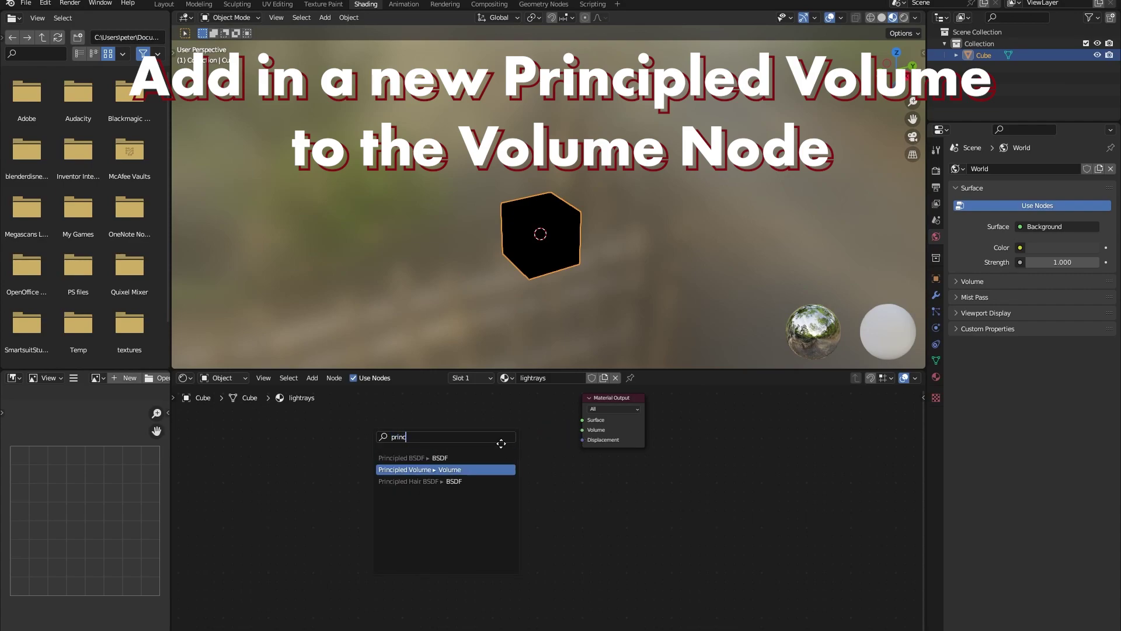
pyautogui.press('Return')
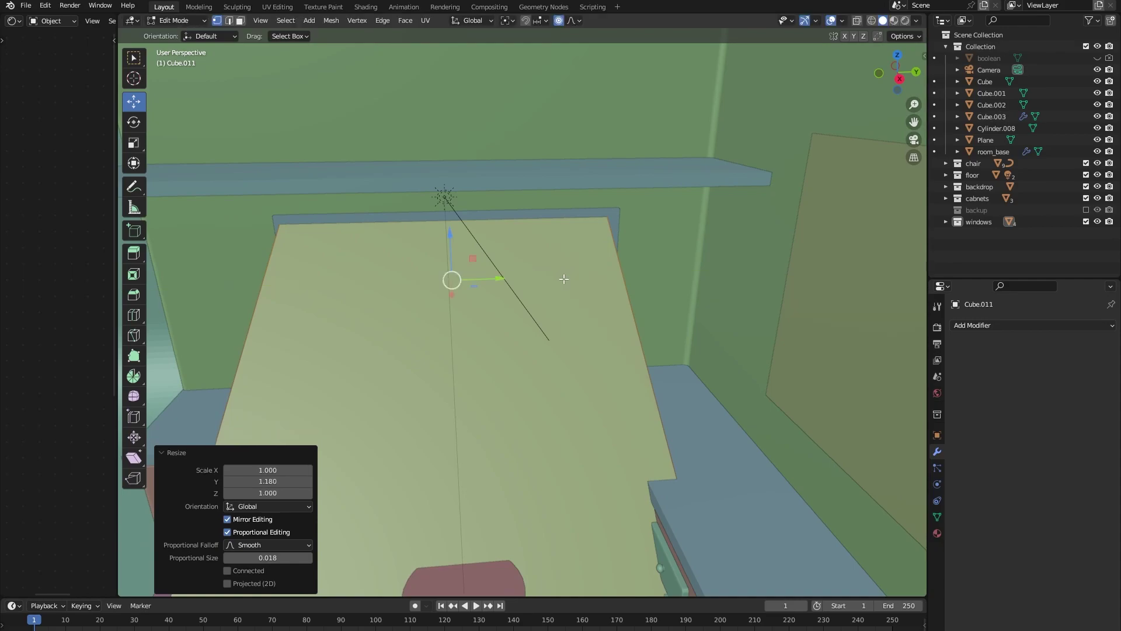
# Finish editing the light-ray mesh and set the principled_volume material's emission strength to 0.200.
pyautogui.moveTo(563, 279); pyautogui.dragTo(655, 268, button='middle')
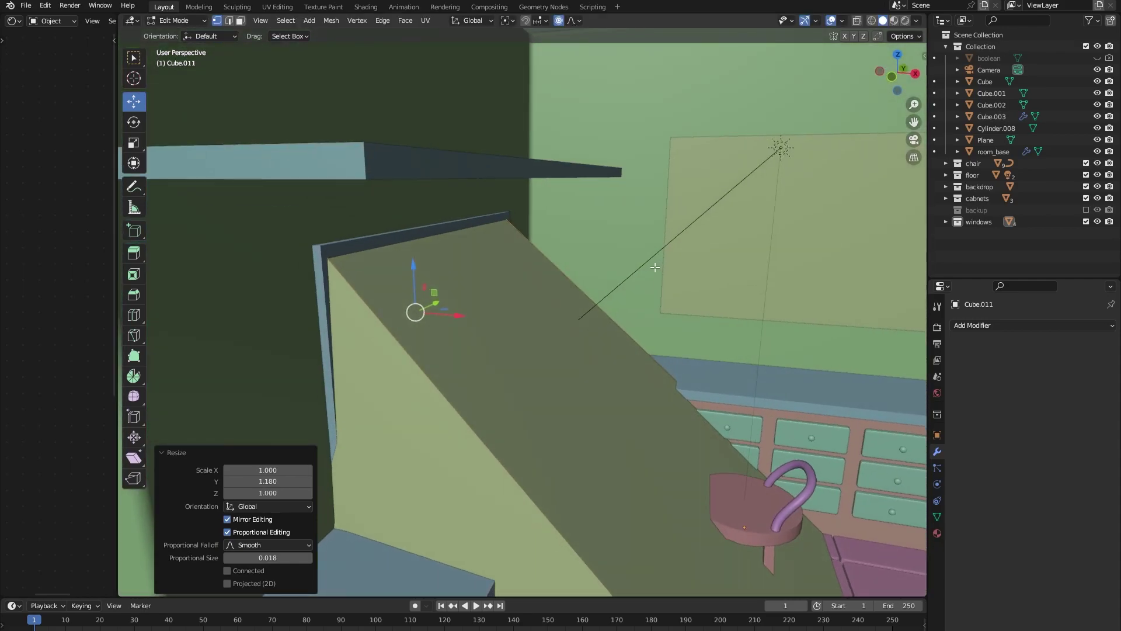
pyautogui.press('Tab')
pyautogui.scroll(-7, 555, 332)
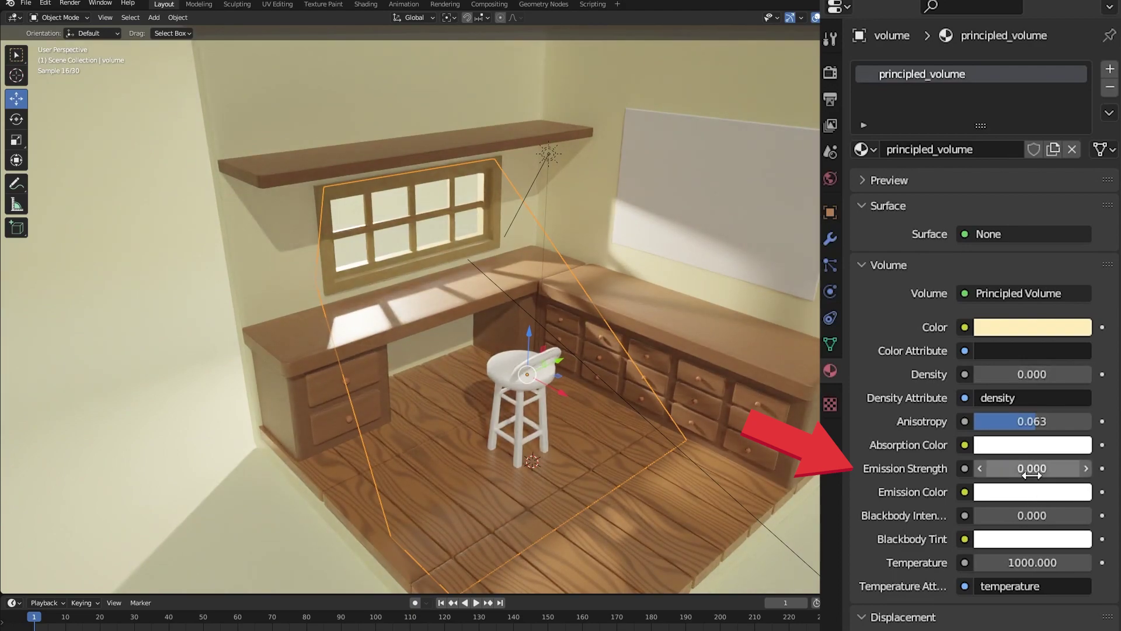
pyautogui.click(1084, 467)
pyautogui.click(1084, 468)
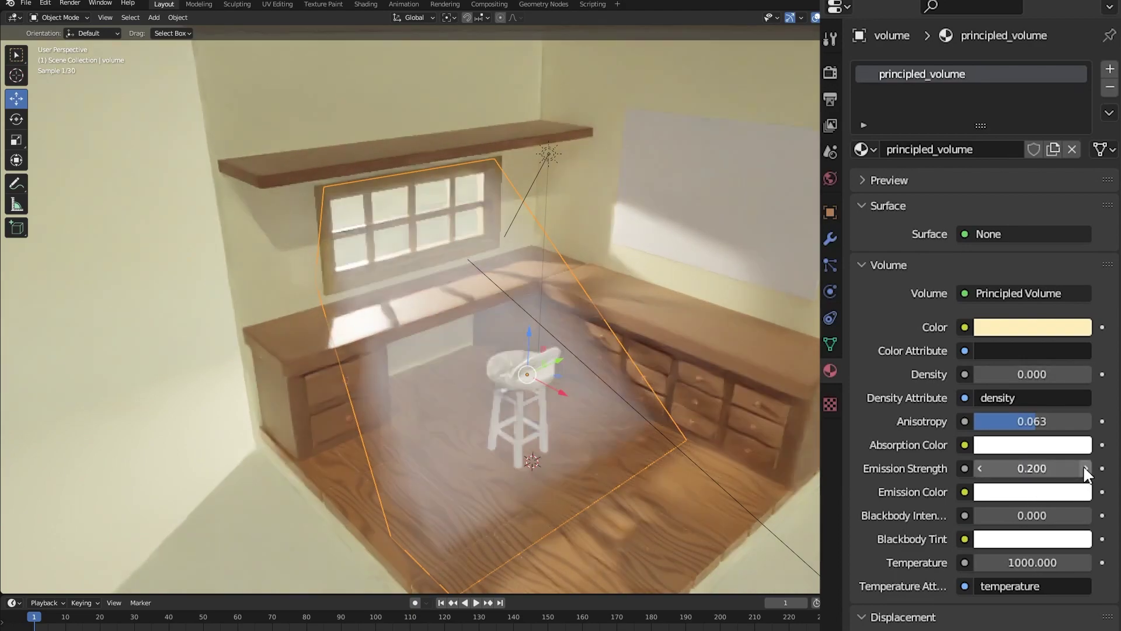
# Set the volume material's emission color to a pale yellow and view the light rays from the room's side.
pyautogui.click(1060, 494)
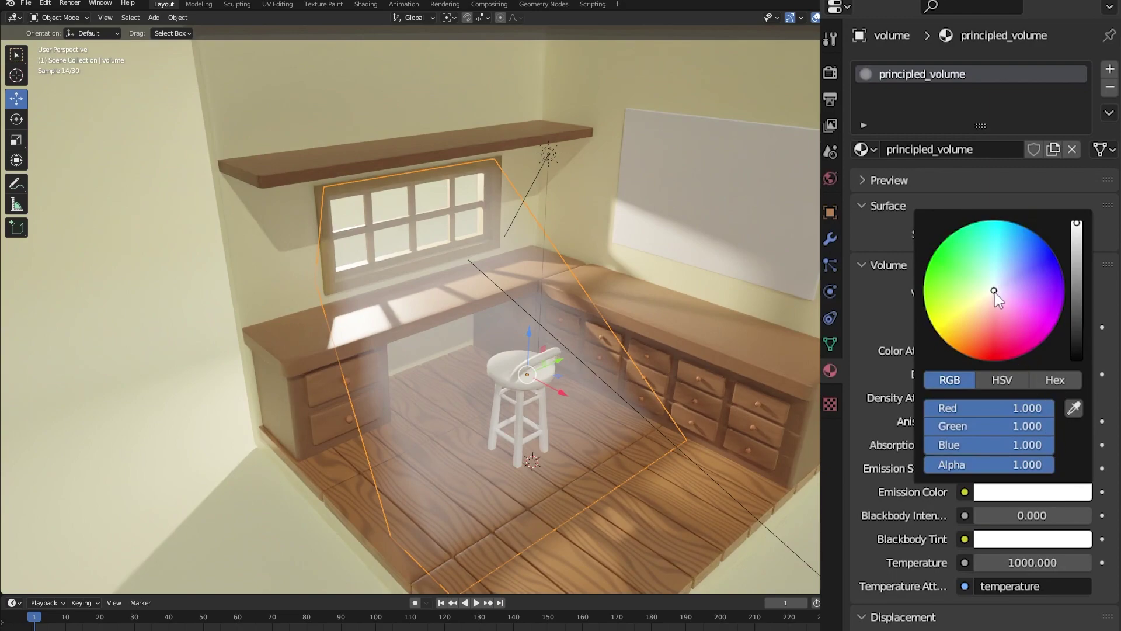
pyautogui.moveTo(994, 292); pyautogui.dragTo(984, 300)
pyautogui.moveTo(741, 406); pyautogui.dragTo(790, 381, button='middle')
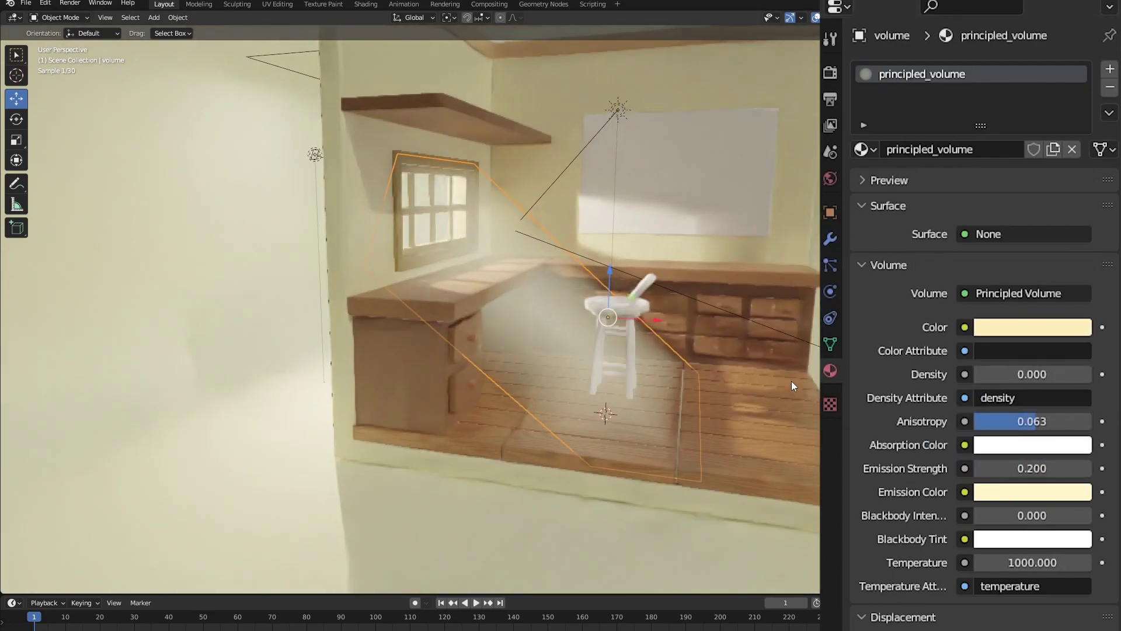
pyautogui.click(777, 552)
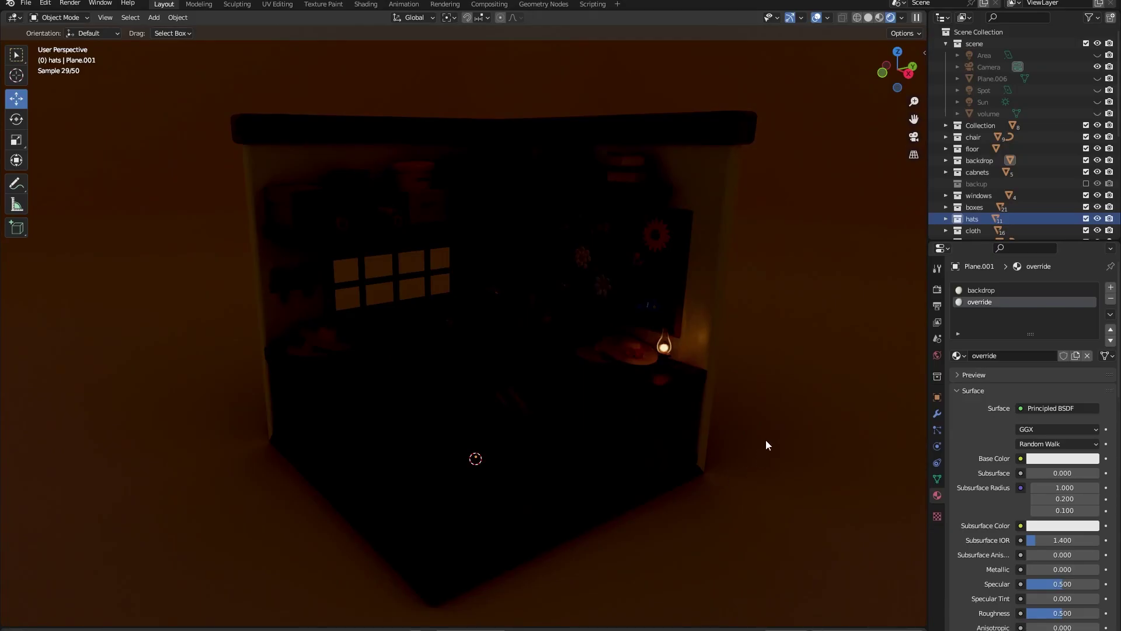
# Make the Area light above the room visible and nudge it up about 0.004 m along Z.
pyautogui.click(993, 56)
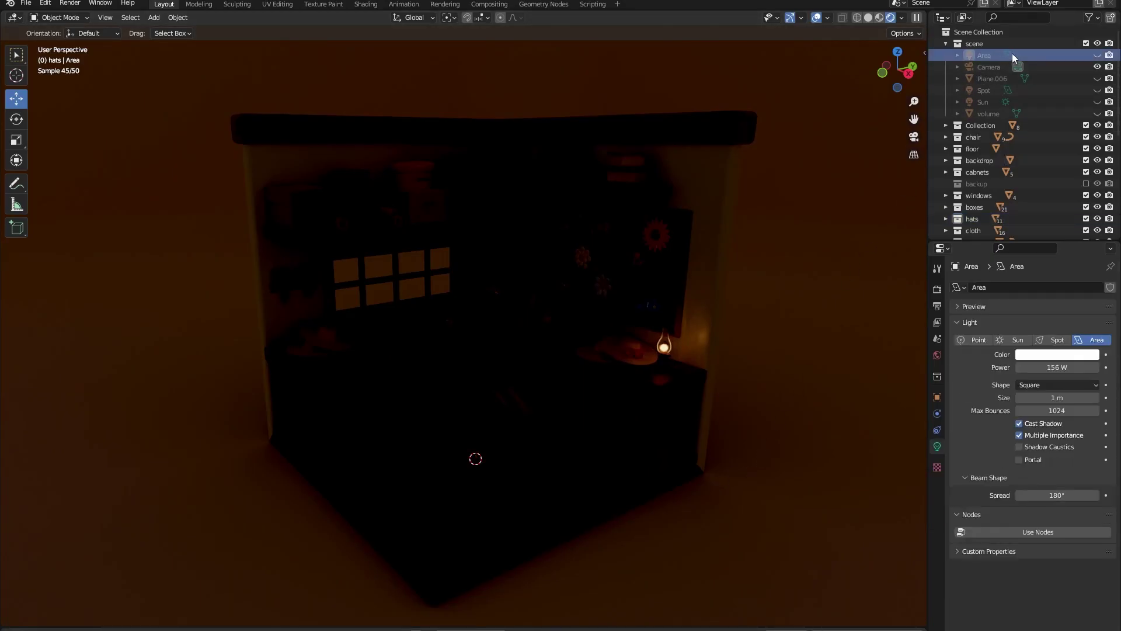
pyautogui.click(1099, 55)
pyautogui.moveTo(633, 166); pyautogui.dragTo(638, 219, button='middle')
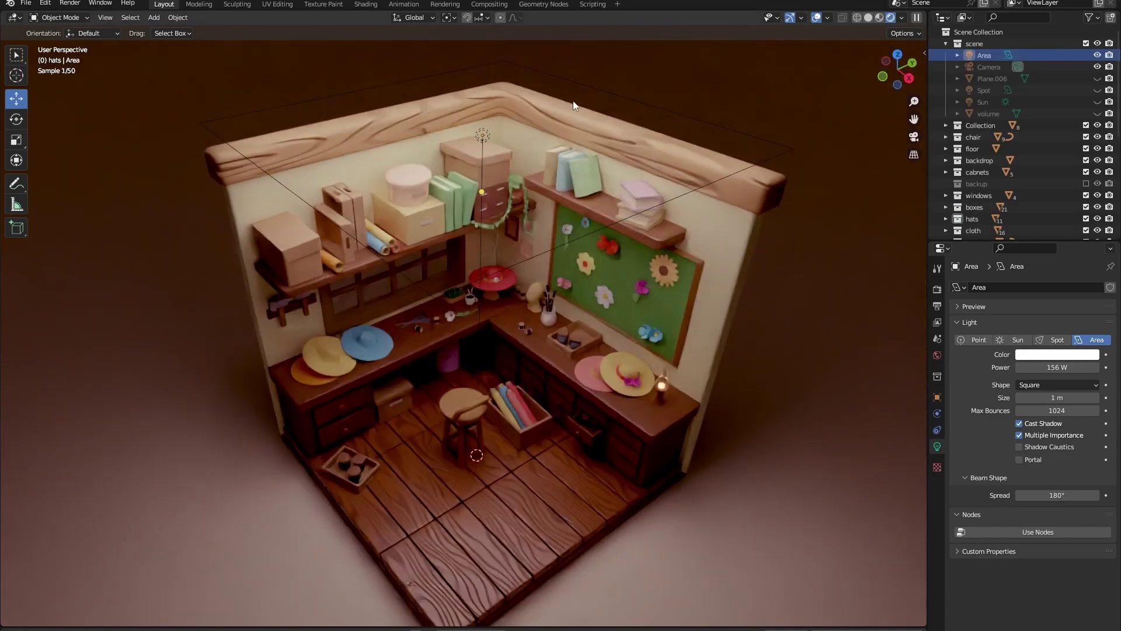
pyautogui.click(483, 134)
pyautogui.moveTo(486, 107)
pyautogui.mouseDown()
pyautogui.moveTo(505, 150)
pyautogui.moveTo(503, 110)
pyautogui.mouseUp()
# Make the Sun light visible and select it to examine its settings and its shadows across the room.
pyautogui.click(1098, 101)
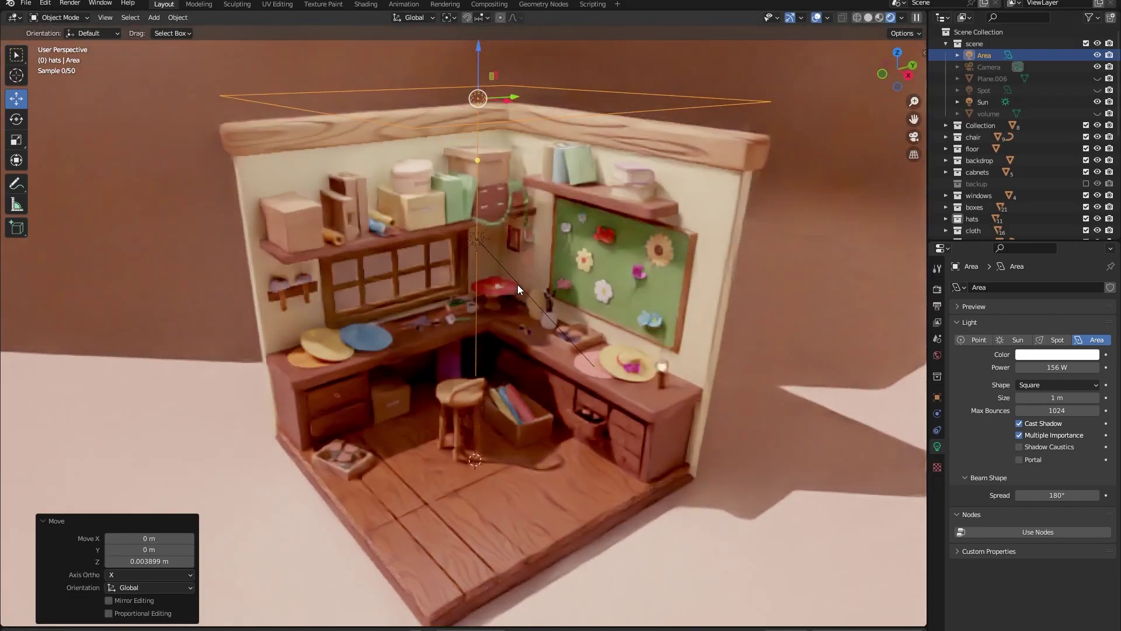
pyautogui.click(480, 237)
pyautogui.moveTo(528, 299); pyautogui.dragTo(570, 297, button='middle')
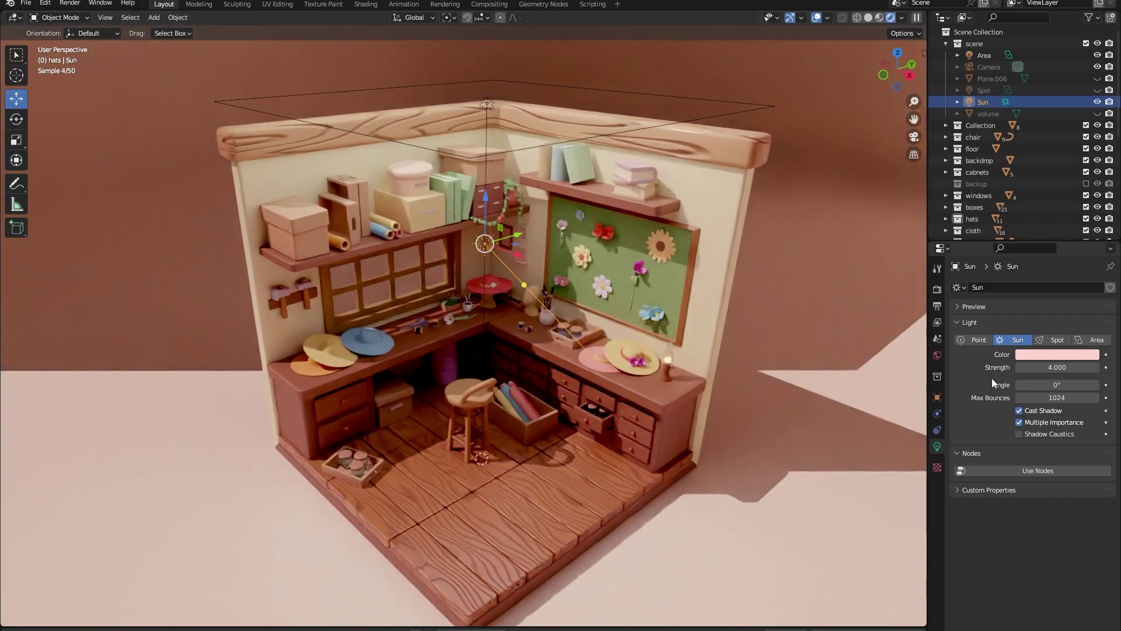
pyautogui.moveTo(671, 395); pyautogui.dragTo(644, 382, button='middle')
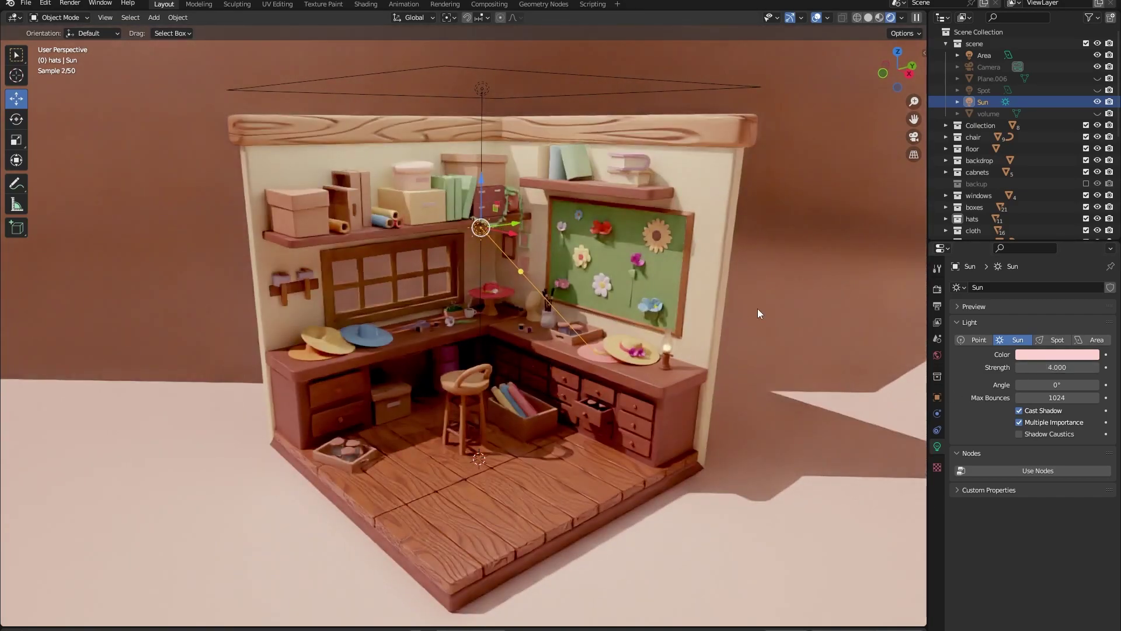
pyautogui.moveTo(831, 298); pyautogui.dragTo(816, 298, button='middle')
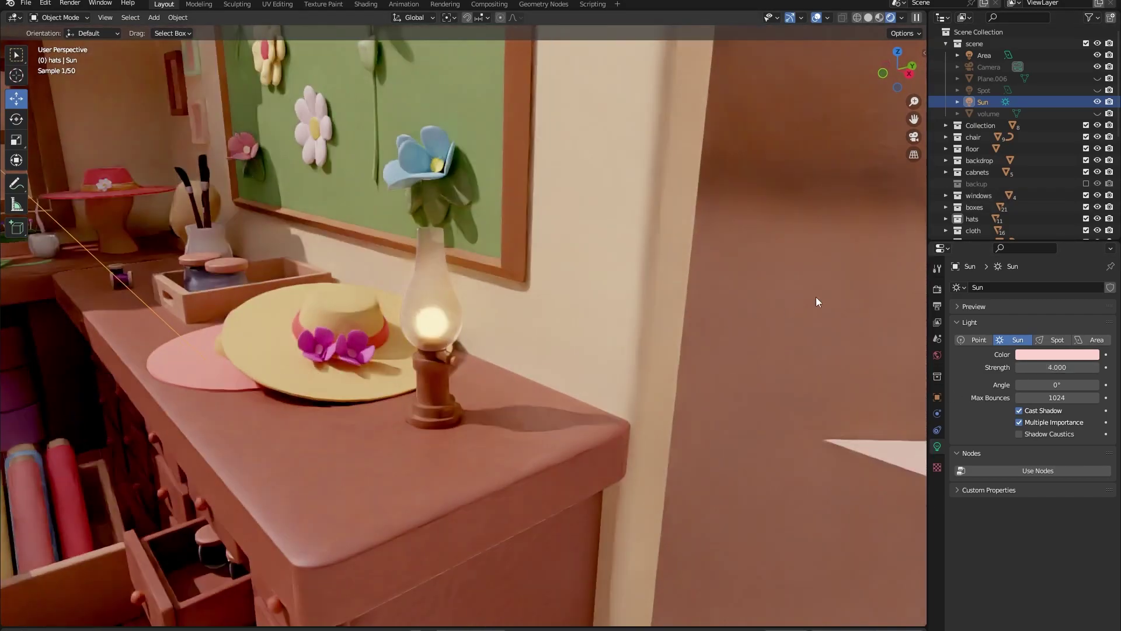
# Make the Spot light at the oil lamp visible and toggle it to compare its effect on the desk.
pyautogui.click(1098, 90)
pyautogui.click(438, 237)
pyautogui.click(1098, 90)
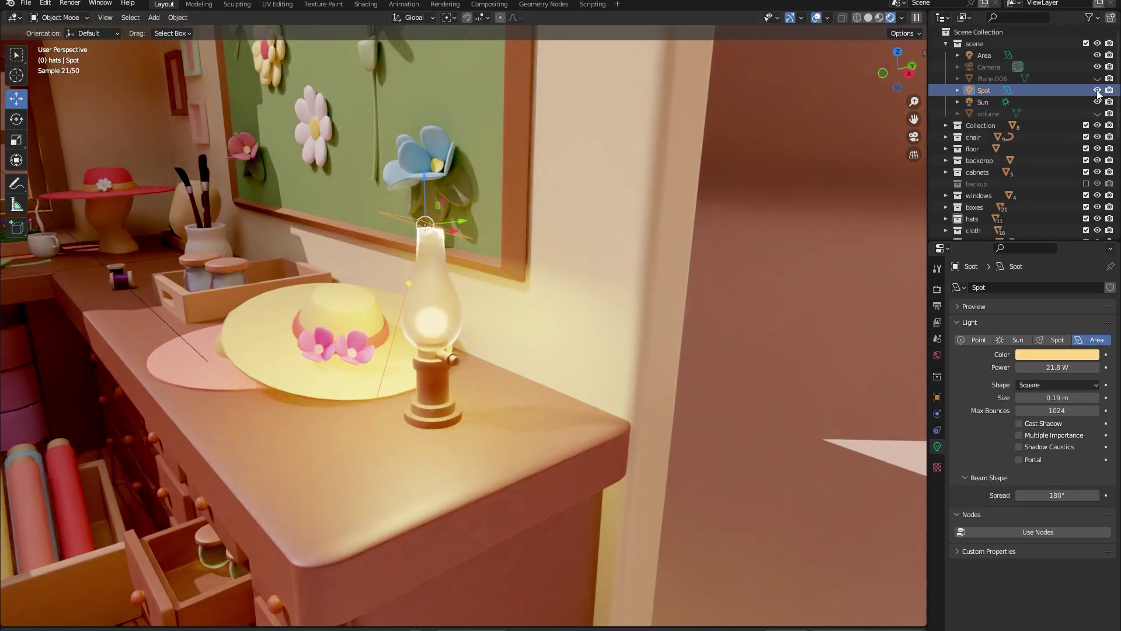
pyautogui.click(1098, 90)
pyautogui.click(1097, 90)
pyautogui.click(1098, 90)
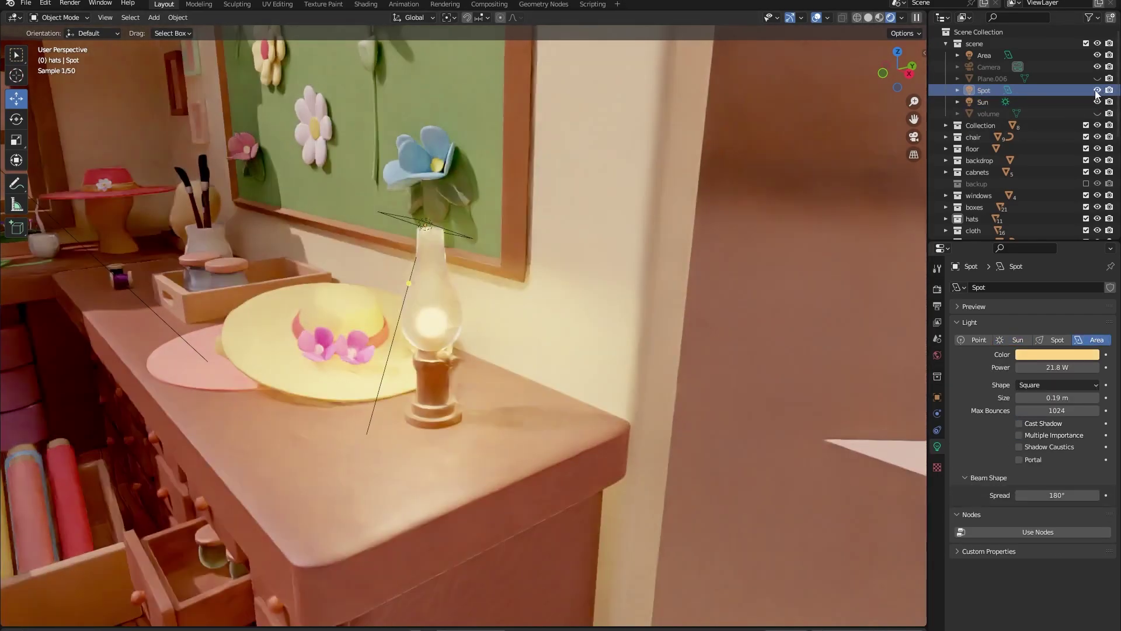
pyautogui.scroll(-10, 490, 288)
pyautogui.scroll(6, 626, 317)
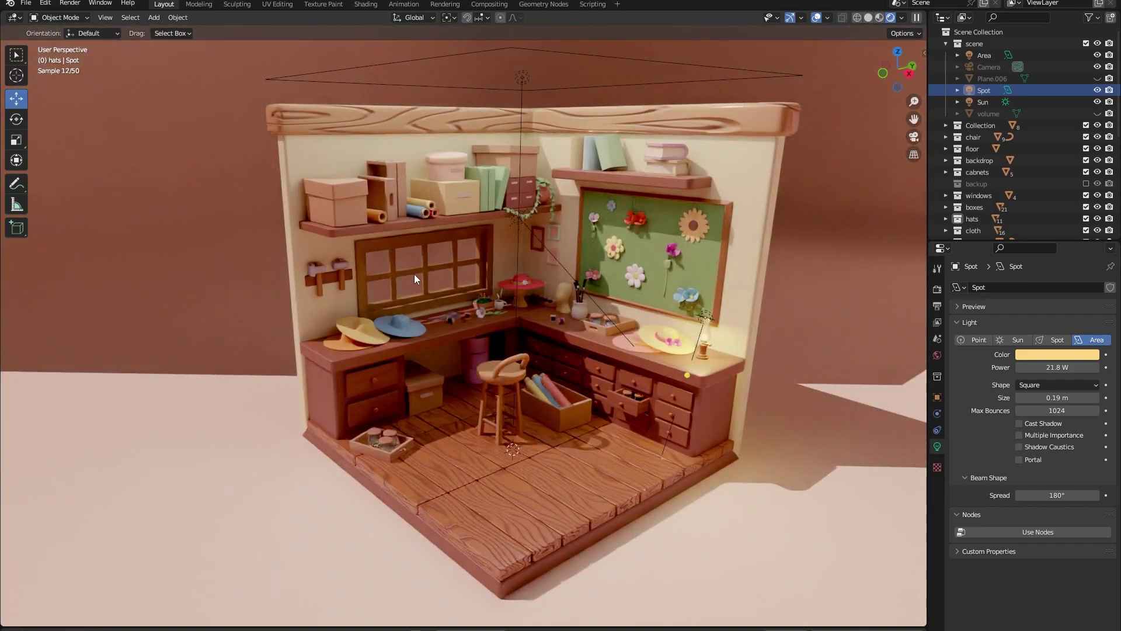
# Make the glowing plane behind the window visible and select it to examine its emission strength and placement.
pyautogui.click(1098, 78)
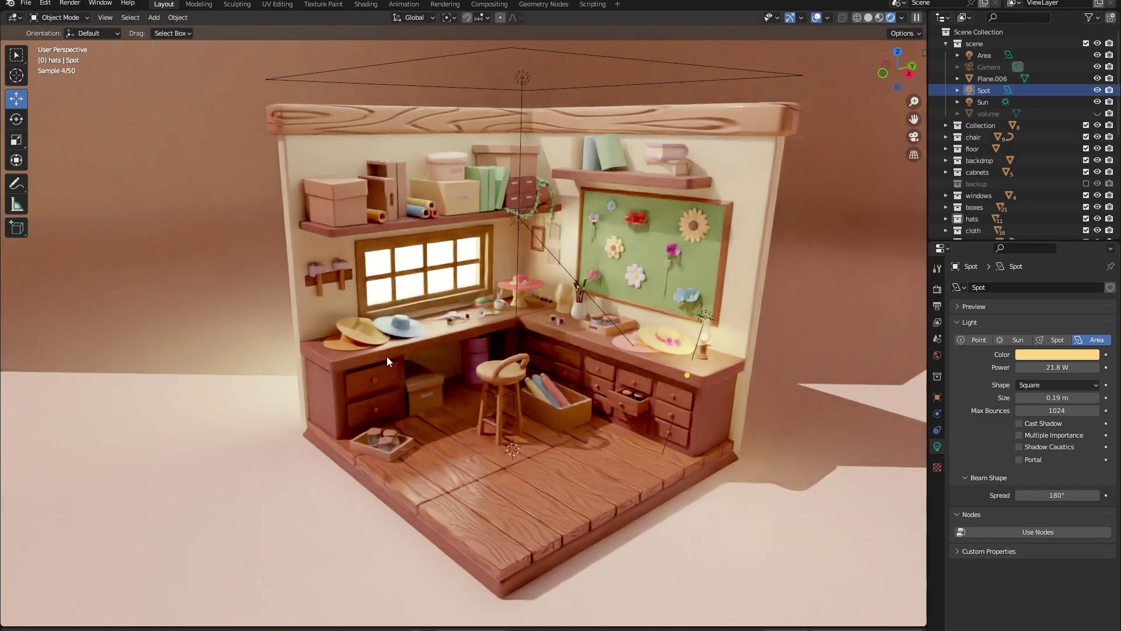
pyautogui.click(410, 289)
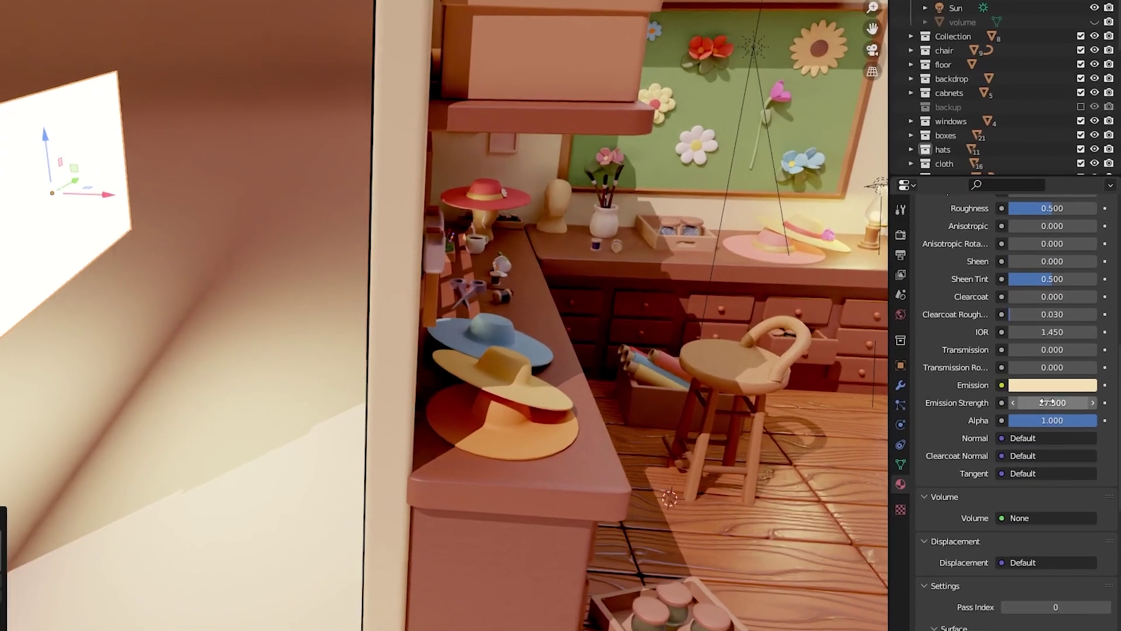
pyautogui.scroll(-5, 596, 415)
pyautogui.moveTo(596, 415); pyautogui.dragTo(403, 389, button='middle')
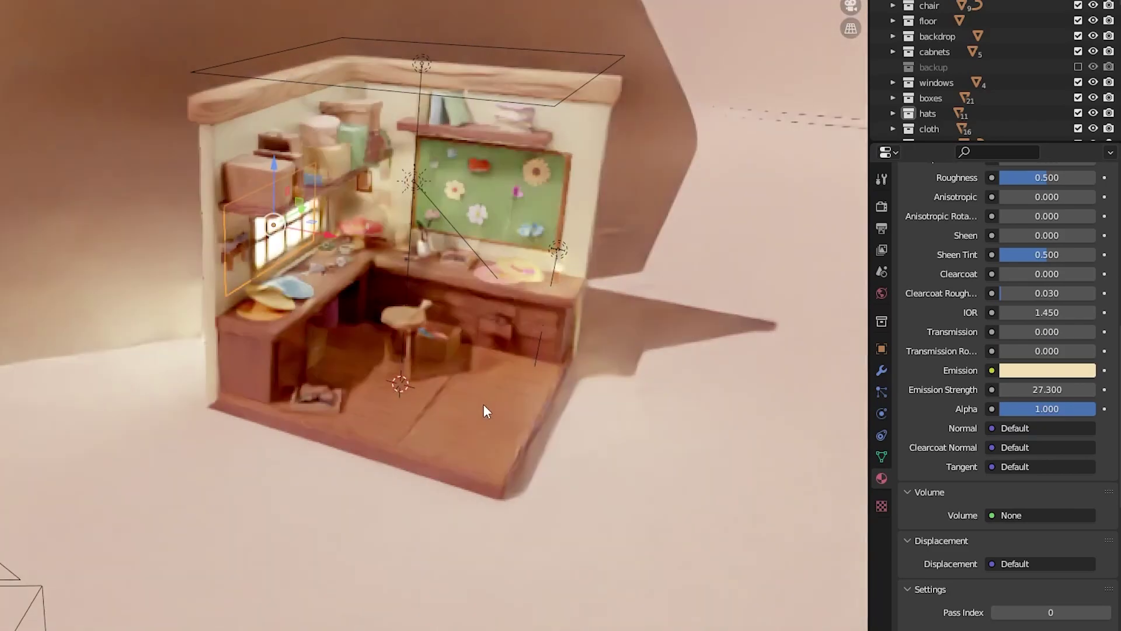
pyautogui.scroll(3, 407, 433)
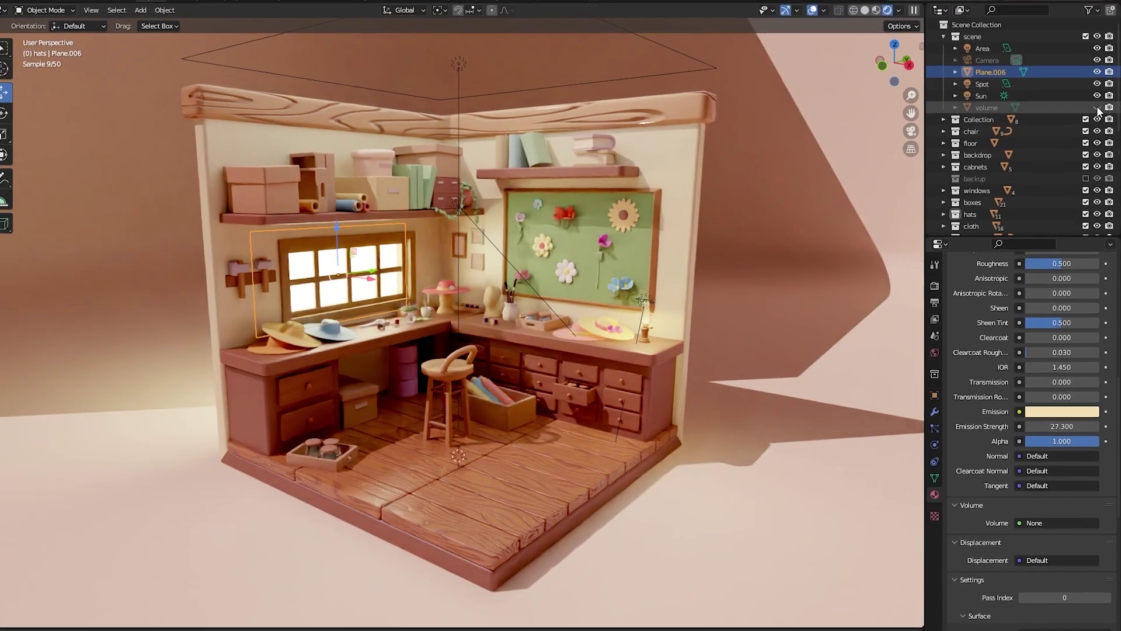
# Make the light-ray volume visible with viewport overlays hidden, and switch the camera view of the room to solid shading.
pyautogui.click(1098, 107)
pyautogui.click(812, 11)
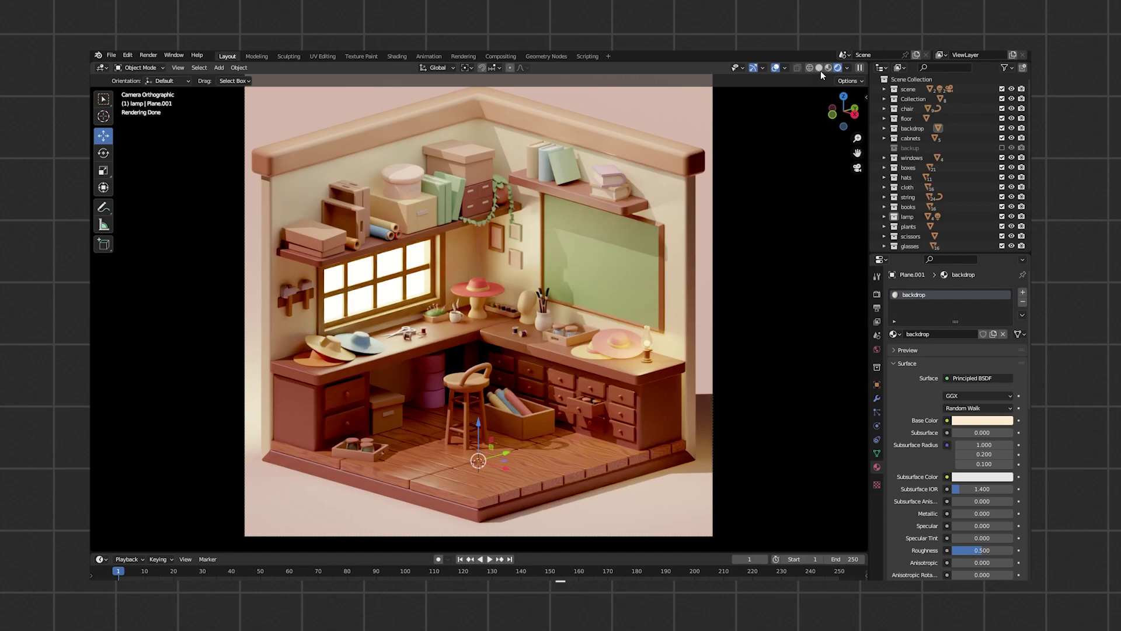
pyautogui.click(820, 69)
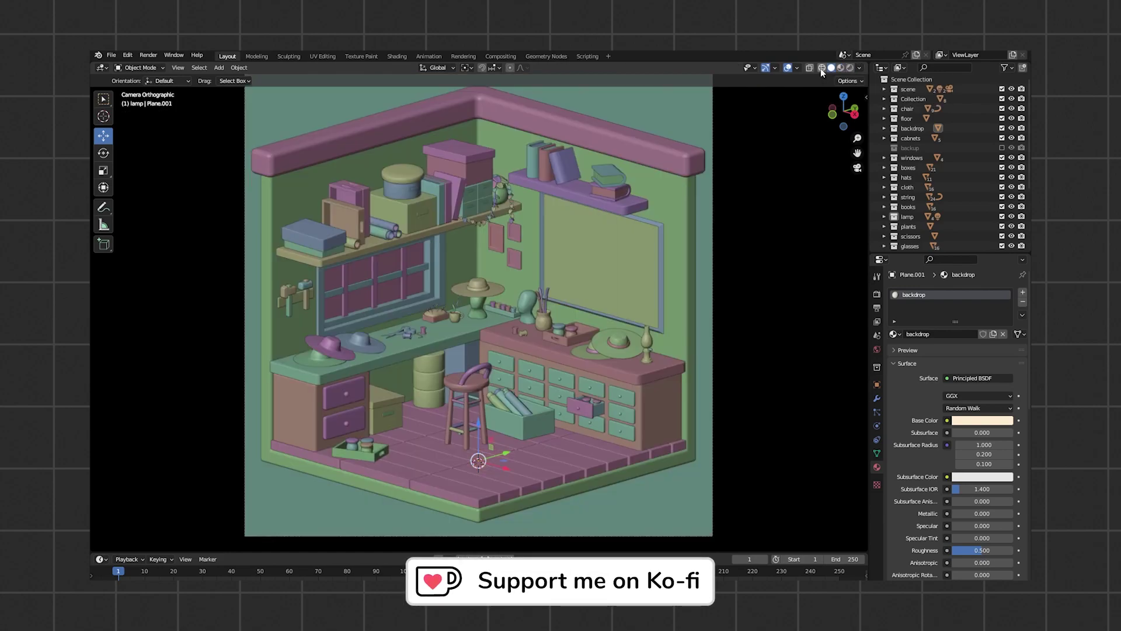